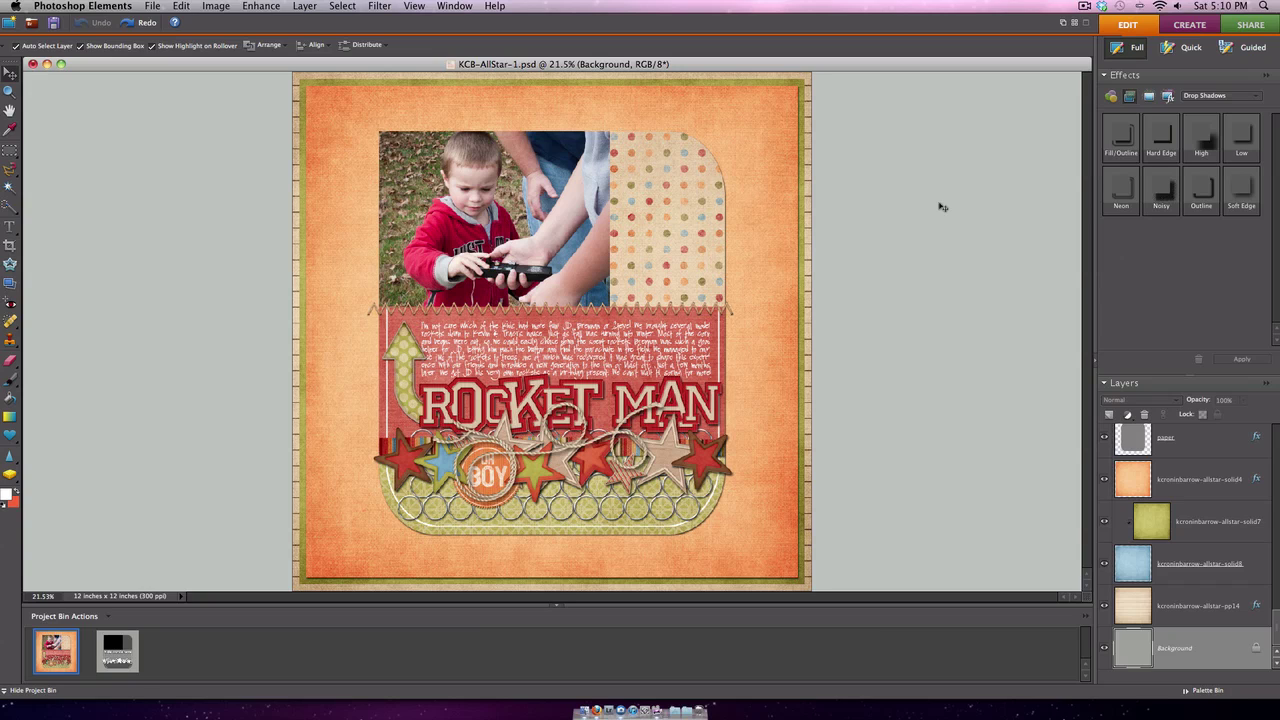
Step: In template-mimi.psd, hide the title words, journaling and replace-with-embellishments layers
{"action": "left_click", "coordinate": [116, 646]}
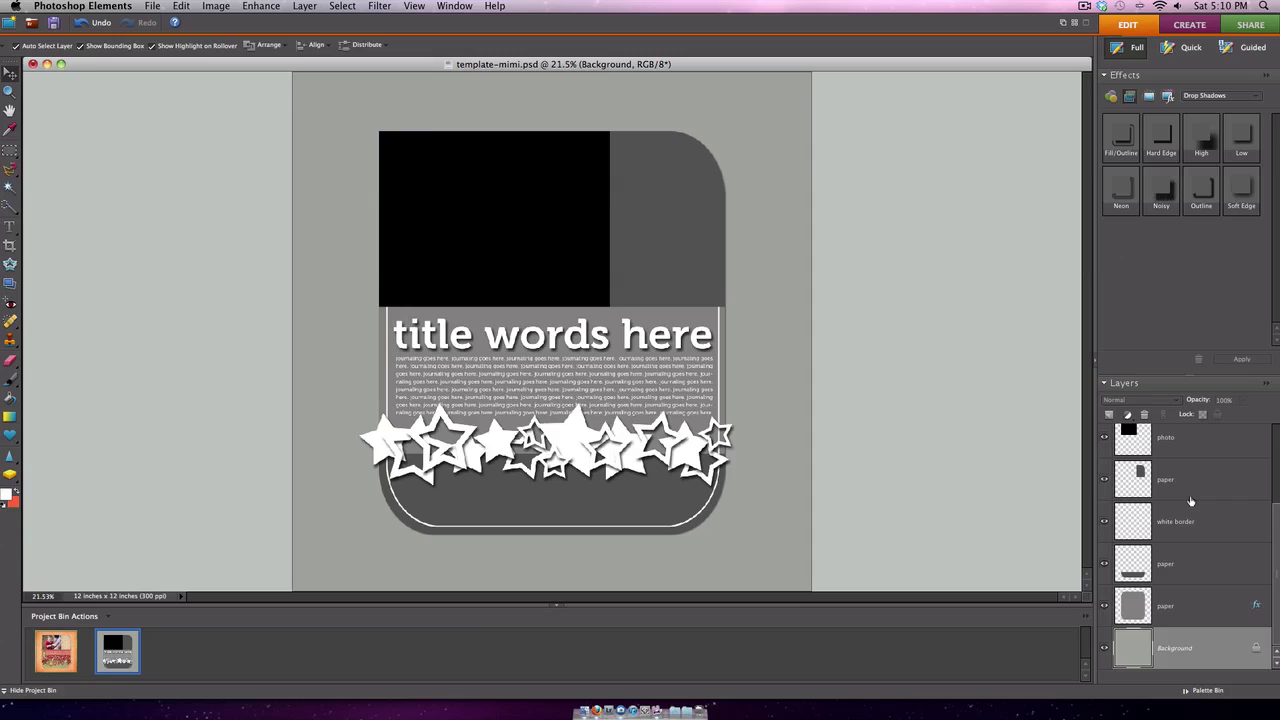
{"action": "scroll", "coordinate": [1190, 501], "scroll_direction": "up", "scroll_amount": 3}
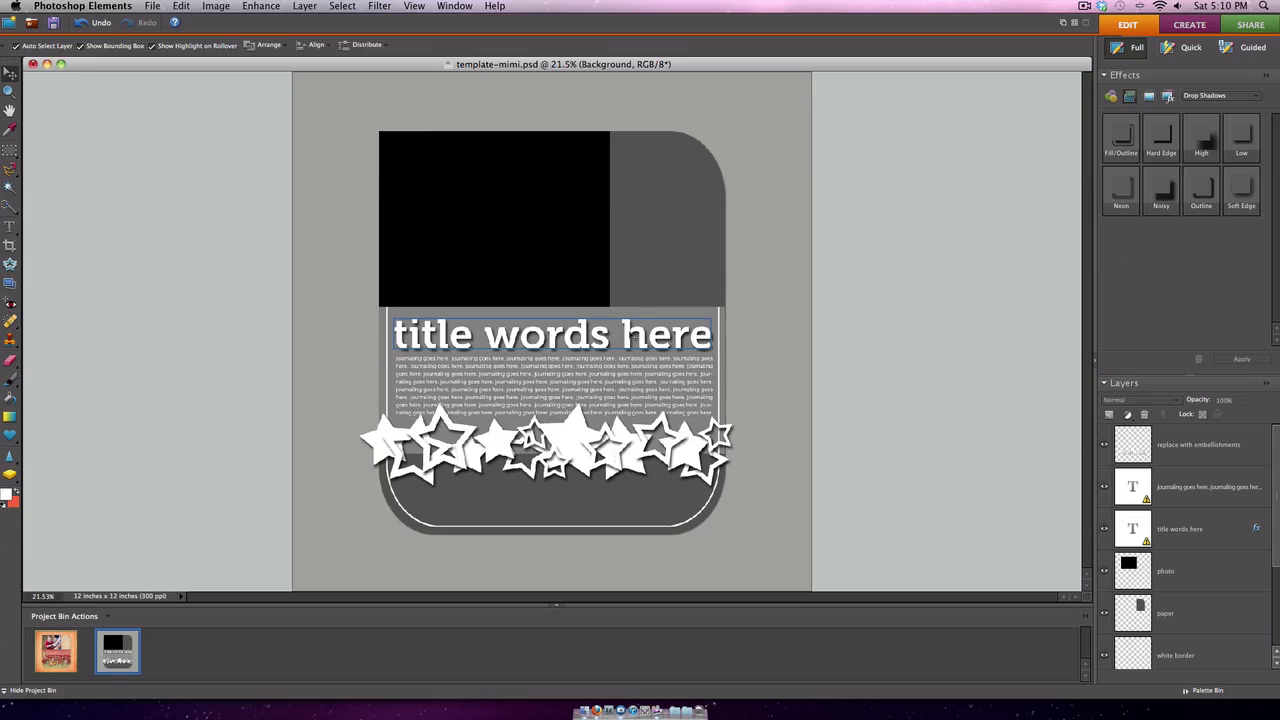
{"action": "left_click", "coordinate": [629, 337]}
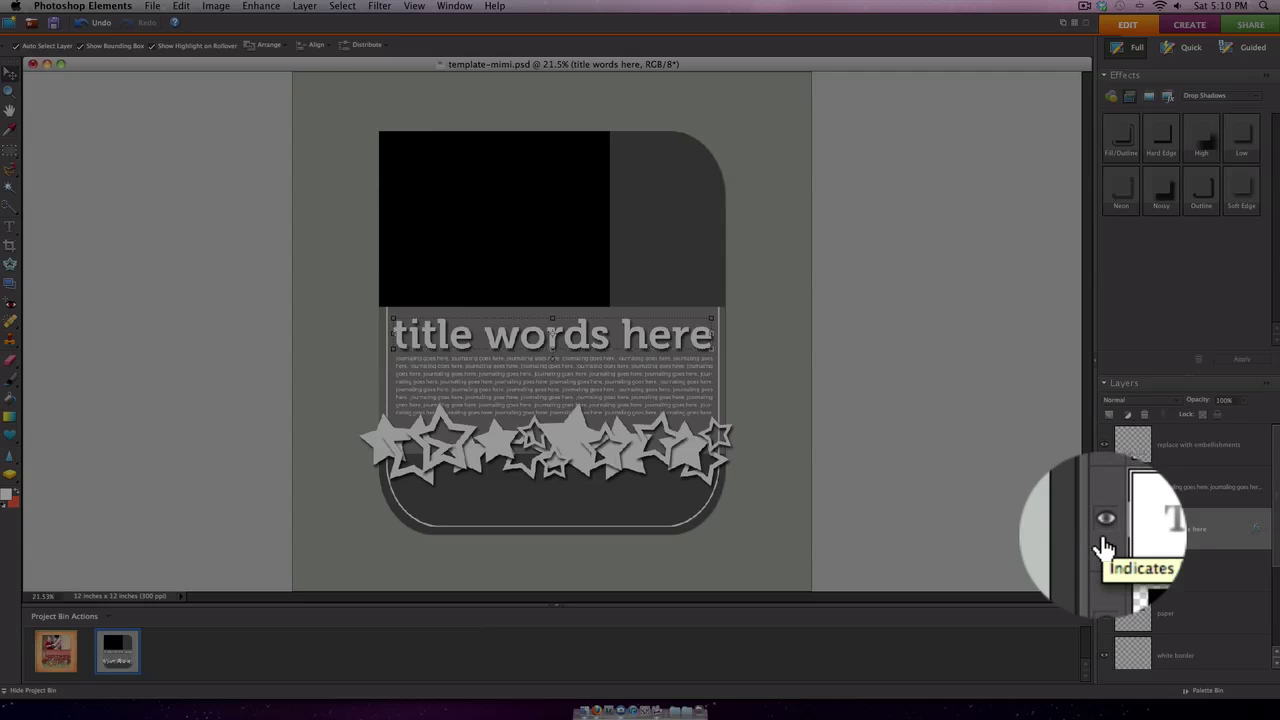
{"action": "left_click", "coordinate": [1104, 532]}
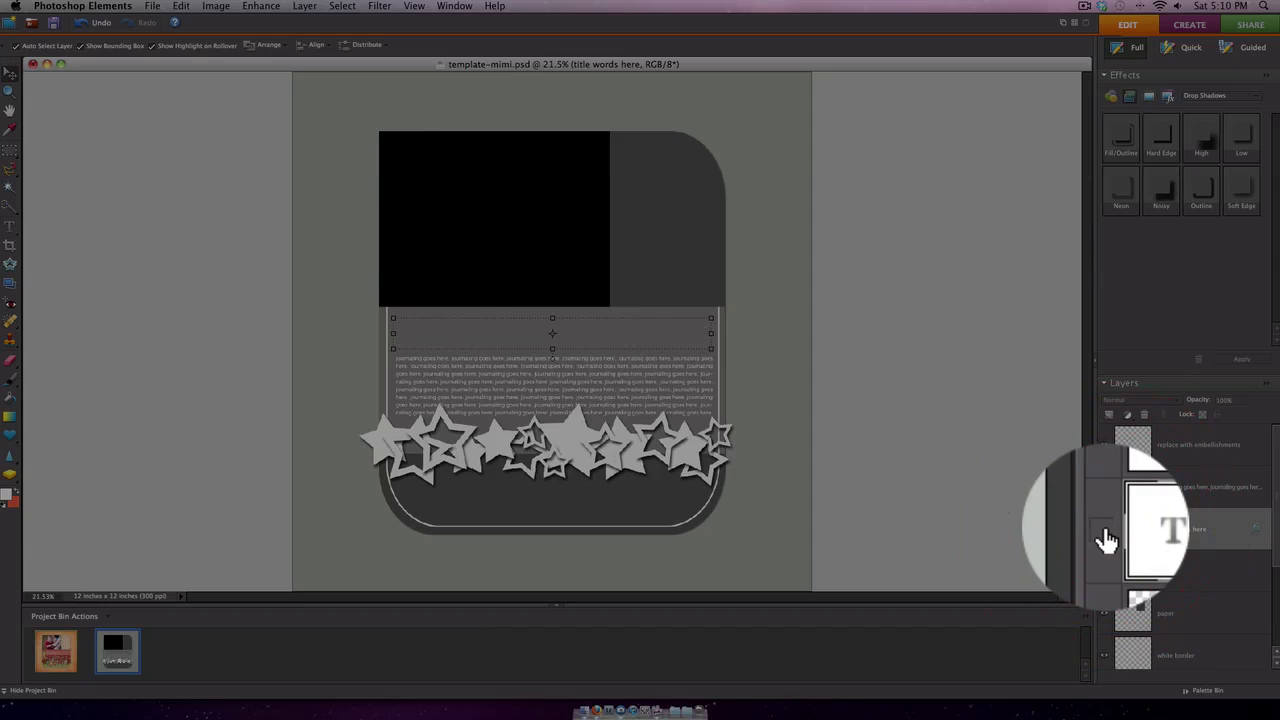
{"action": "left_click", "coordinate": [658, 371]}
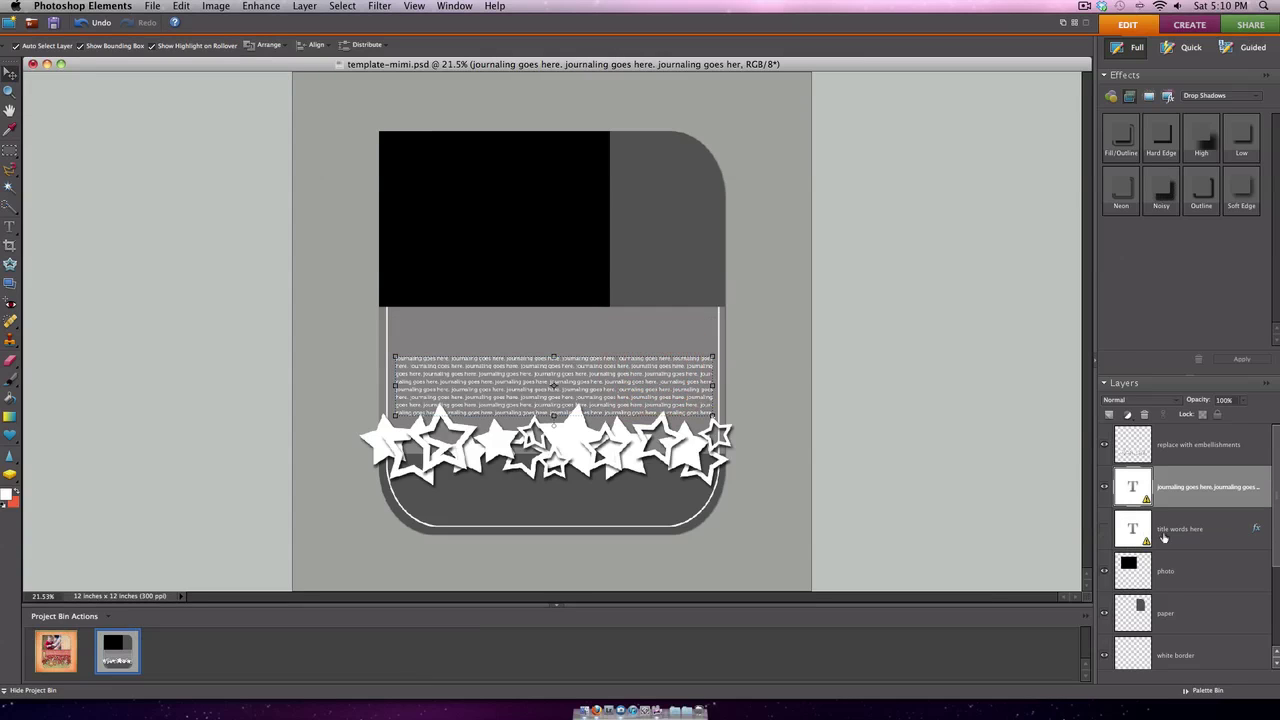
{"action": "left_click", "coordinate": [1106, 493]}
{"action": "left_click", "coordinate": [672, 450]}
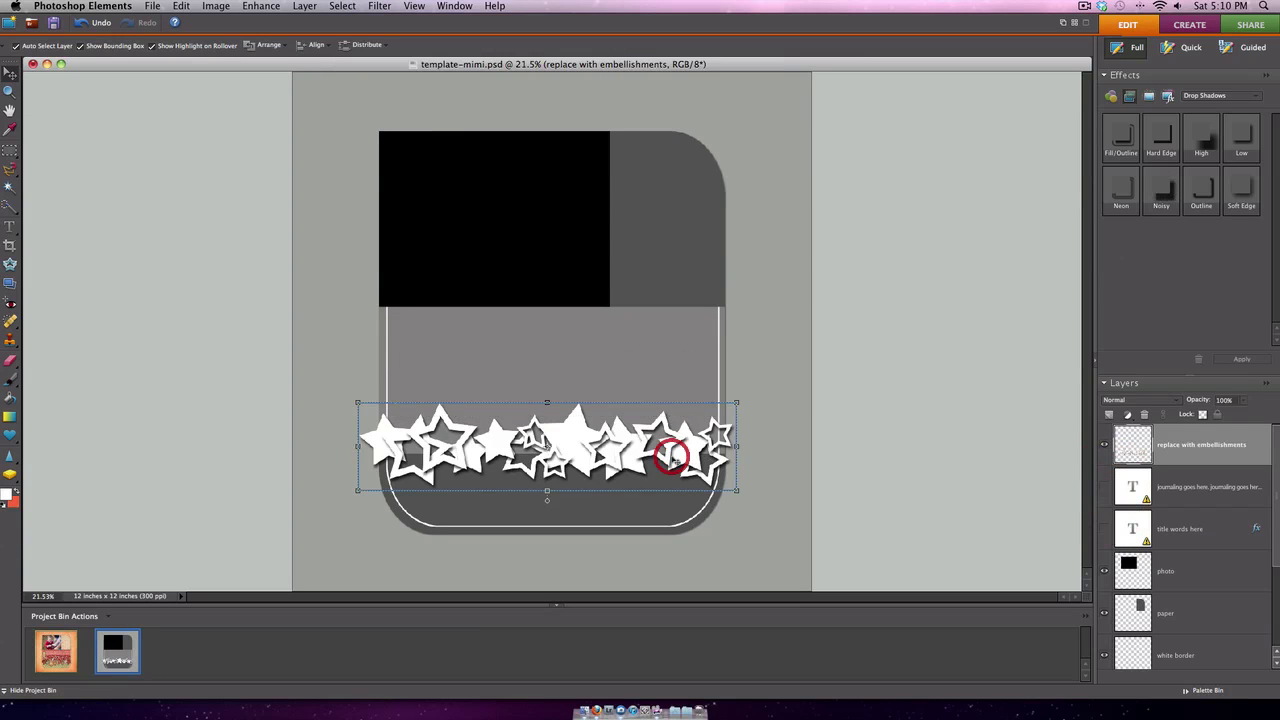
{"action": "left_click", "coordinate": [1106, 447]}
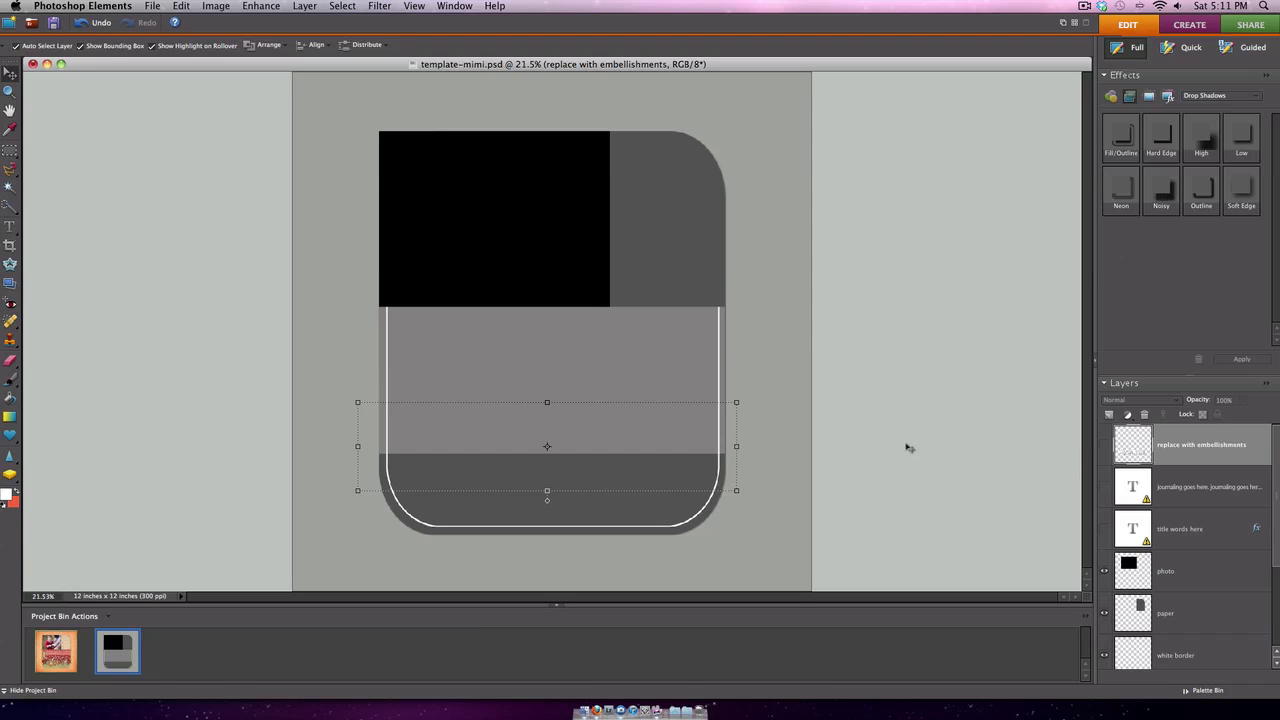
{"action": "left_click", "coordinate": [870, 439]}
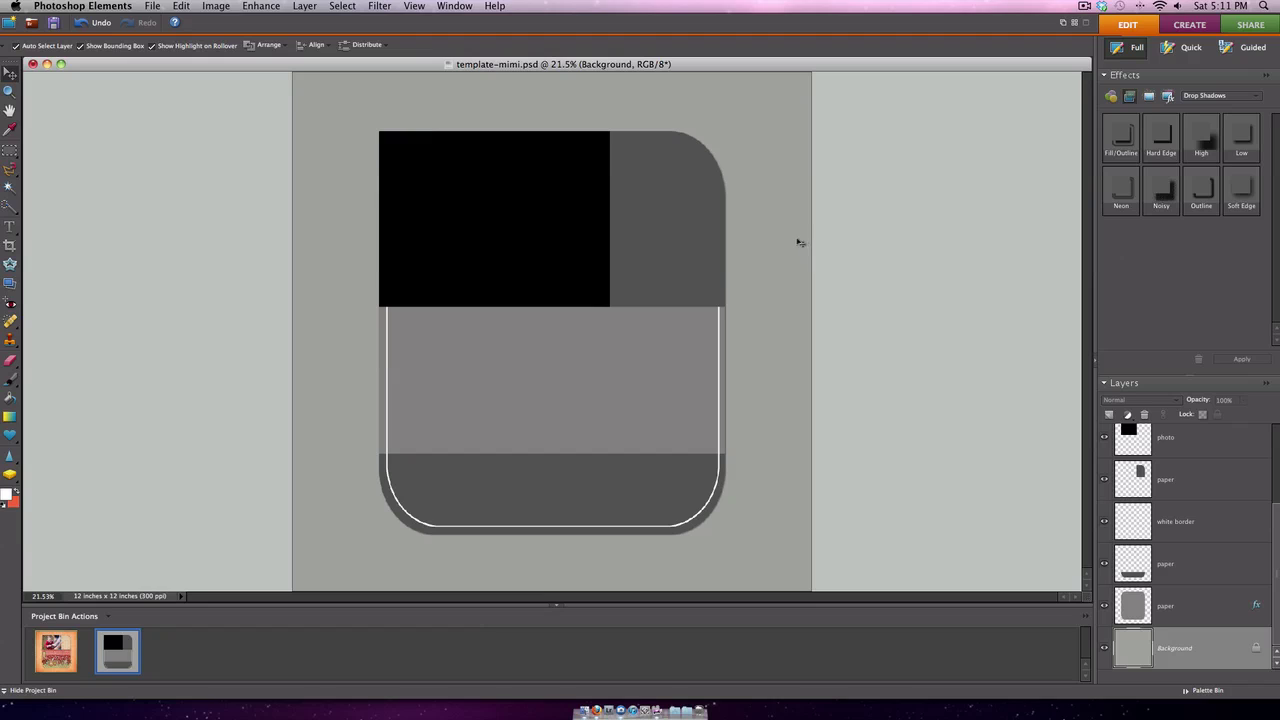
Step: Place 20091114_0675.jpg from the template demo folder on the Desktop directly above the photo layer
{"action": "left_click", "coordinate": [505, 241]}
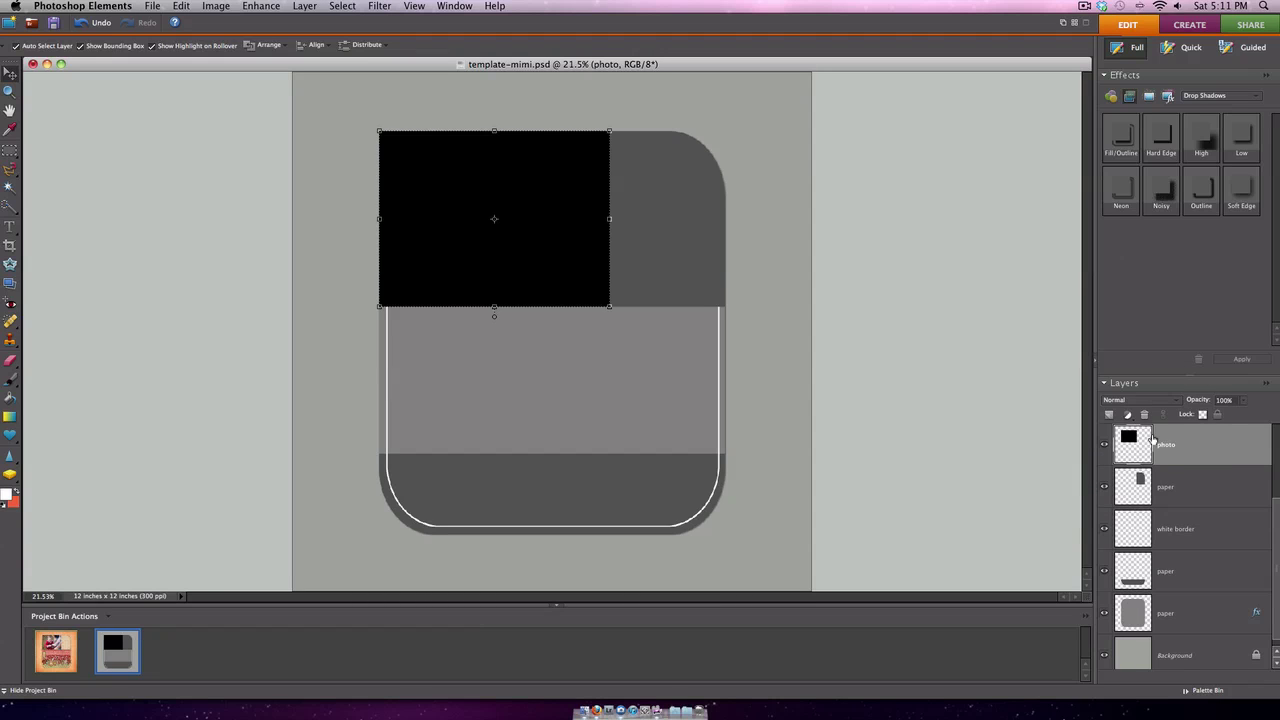
{"action": "left_click", "coordinate": [151, 6]}
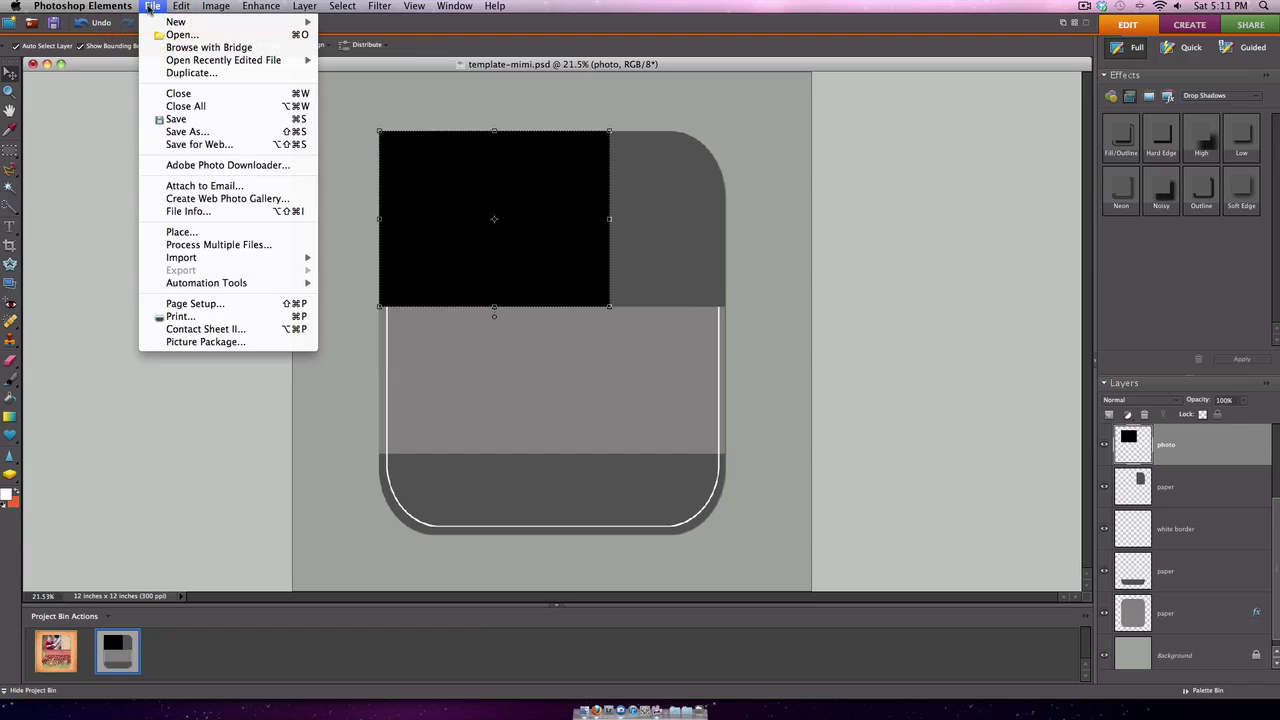
{"action": "left_click", "coordinate": [223, 232]}
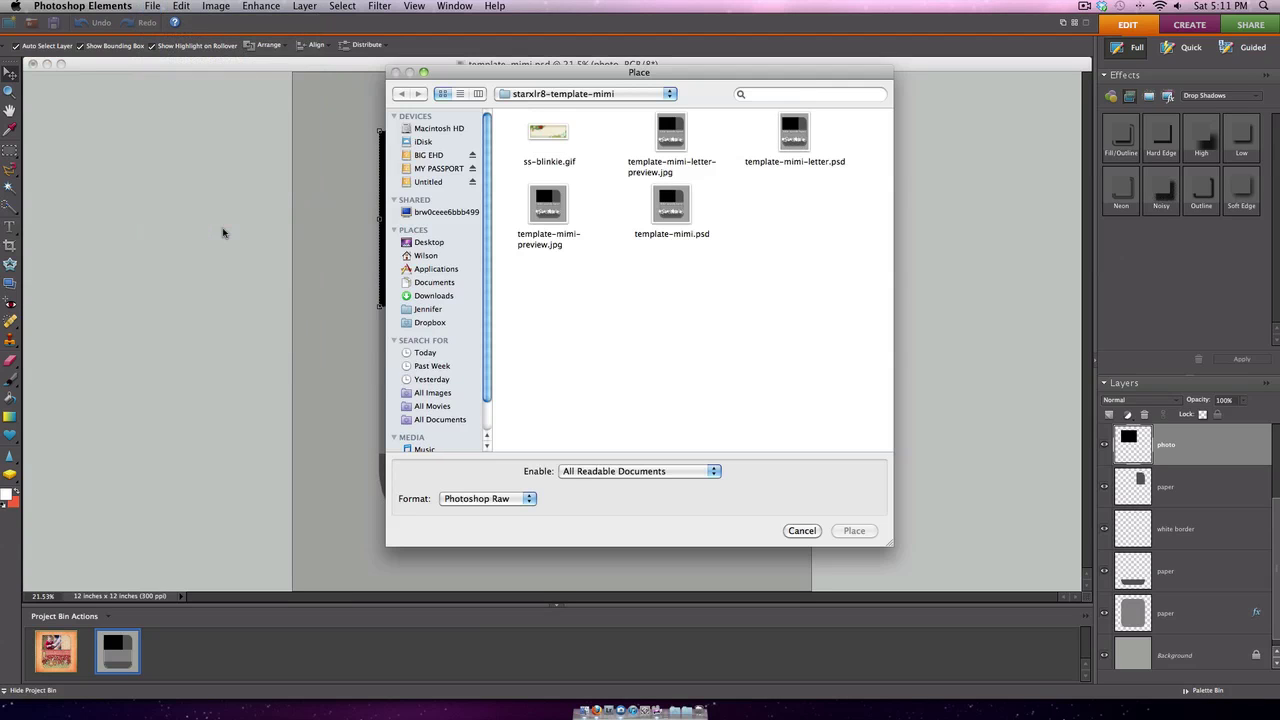
{"action": "left_click", "coordinate": [430, 242]}
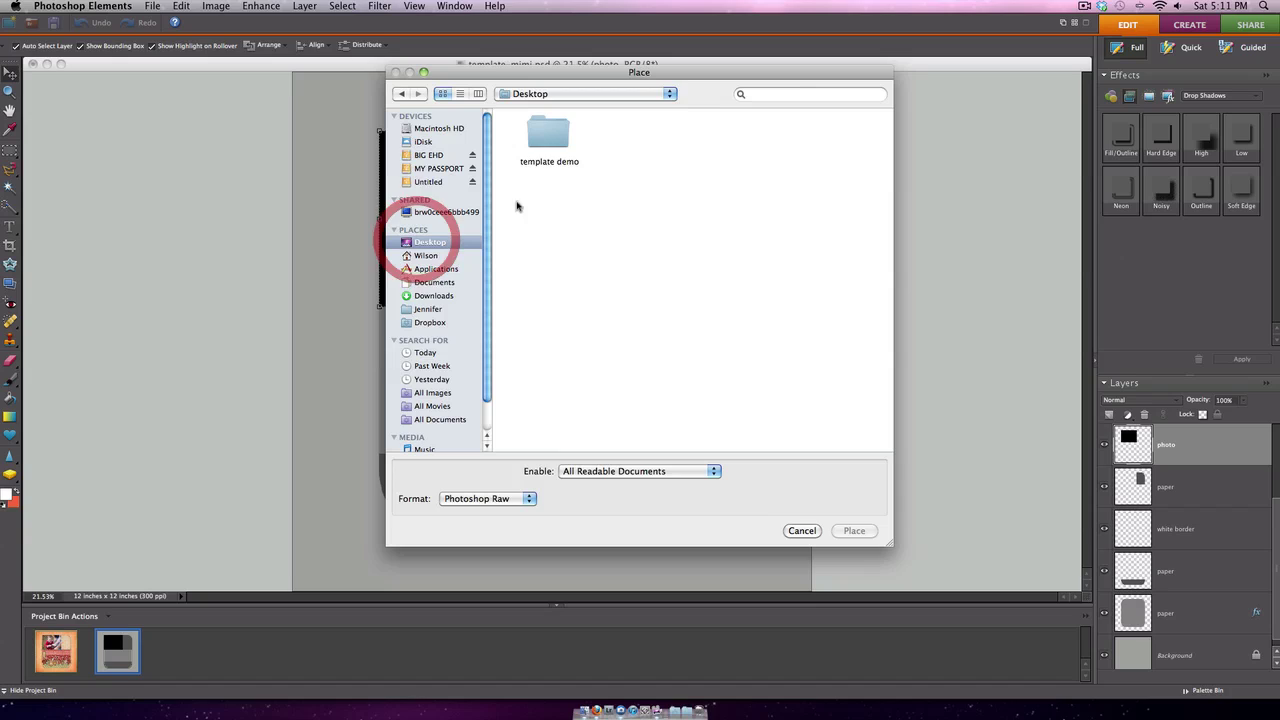
{"action": "double_click", "coordinate": [545, 133]}
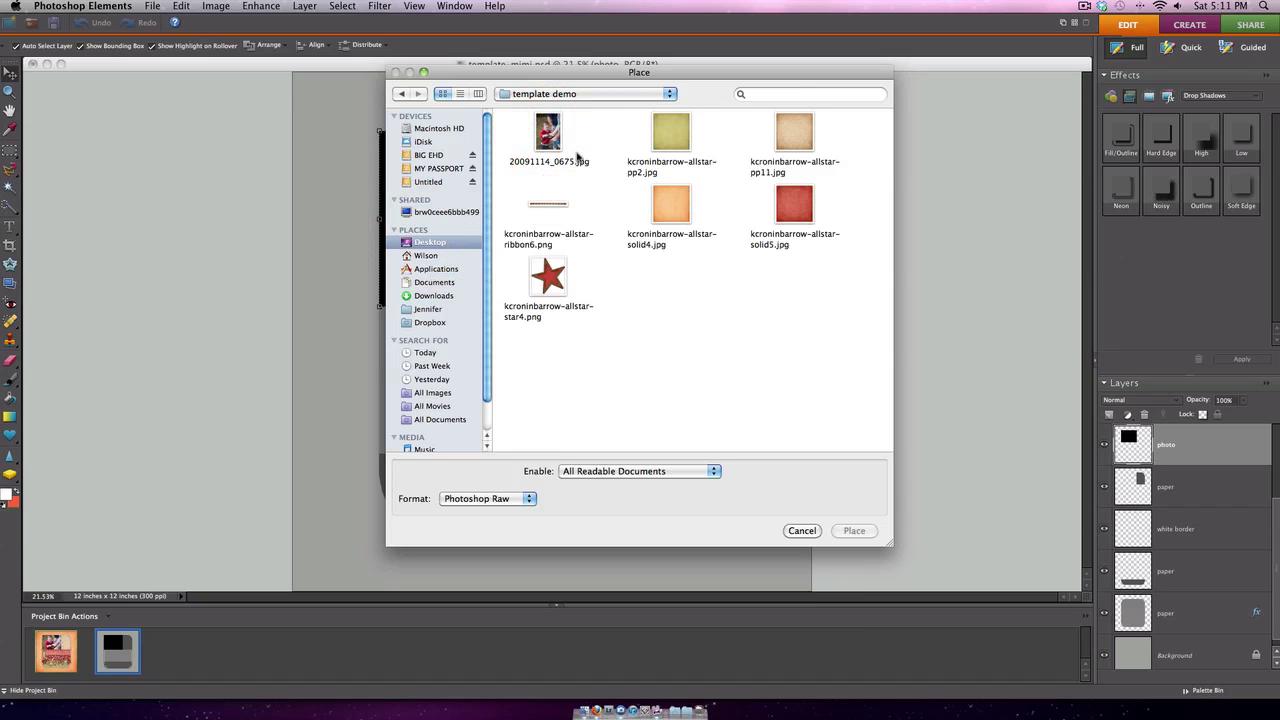
{"action": "left_click", "coordinate": [555, 140]}
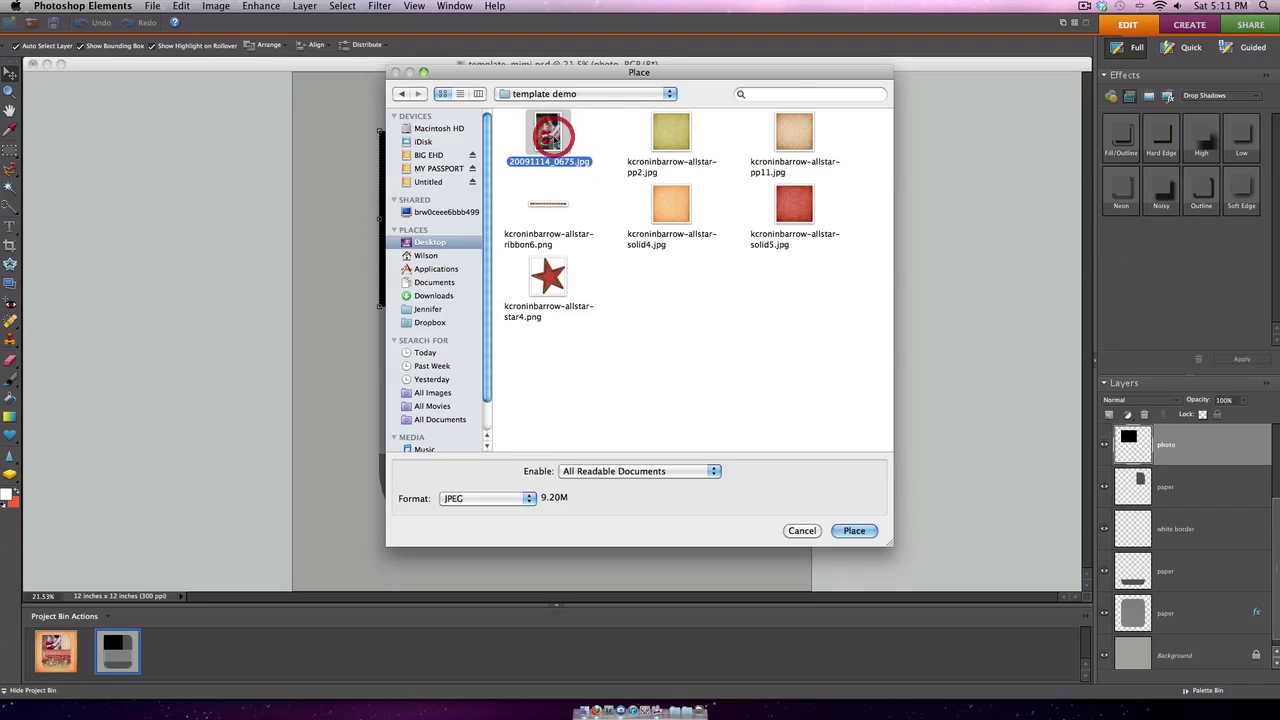
{"action": "left_click", "coordinate": [852, 530]}
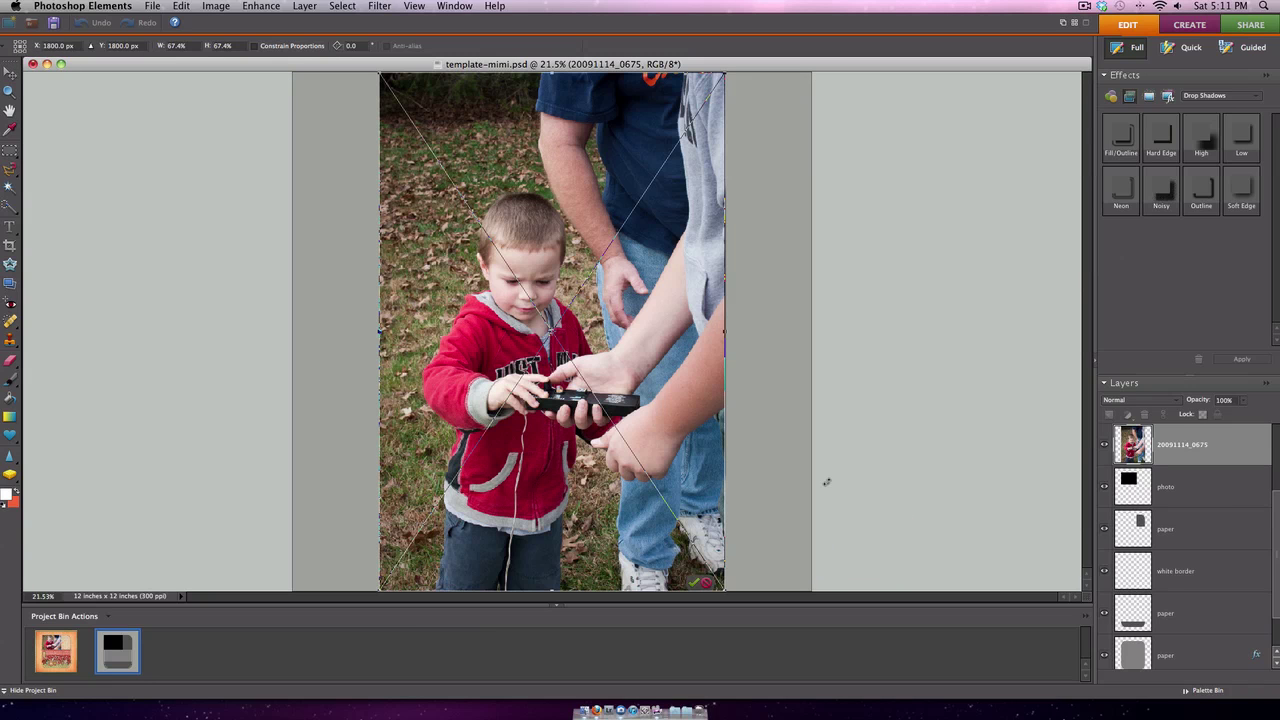
{"action": "key", "text": "Return"}
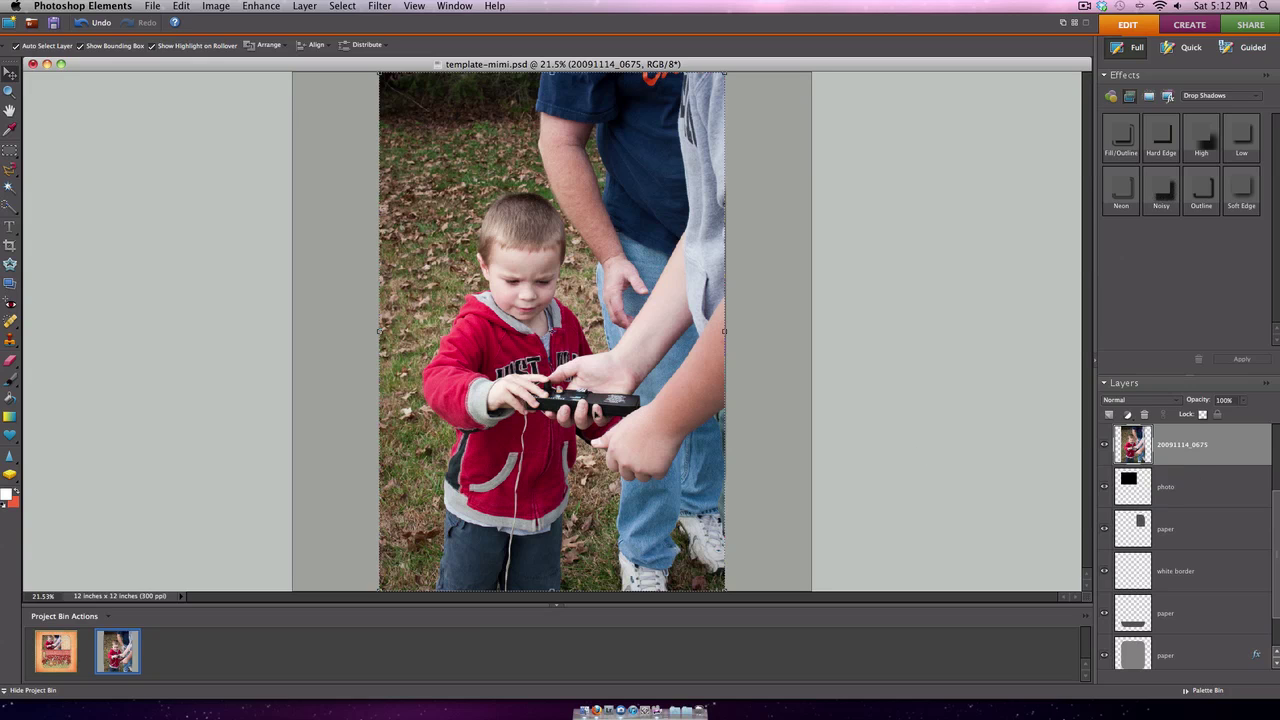
Step: Scale the placed photo down proportionally to about 68%, just wider than the black photo block
{"action": "left_click", "coordinate": [418, 7]}
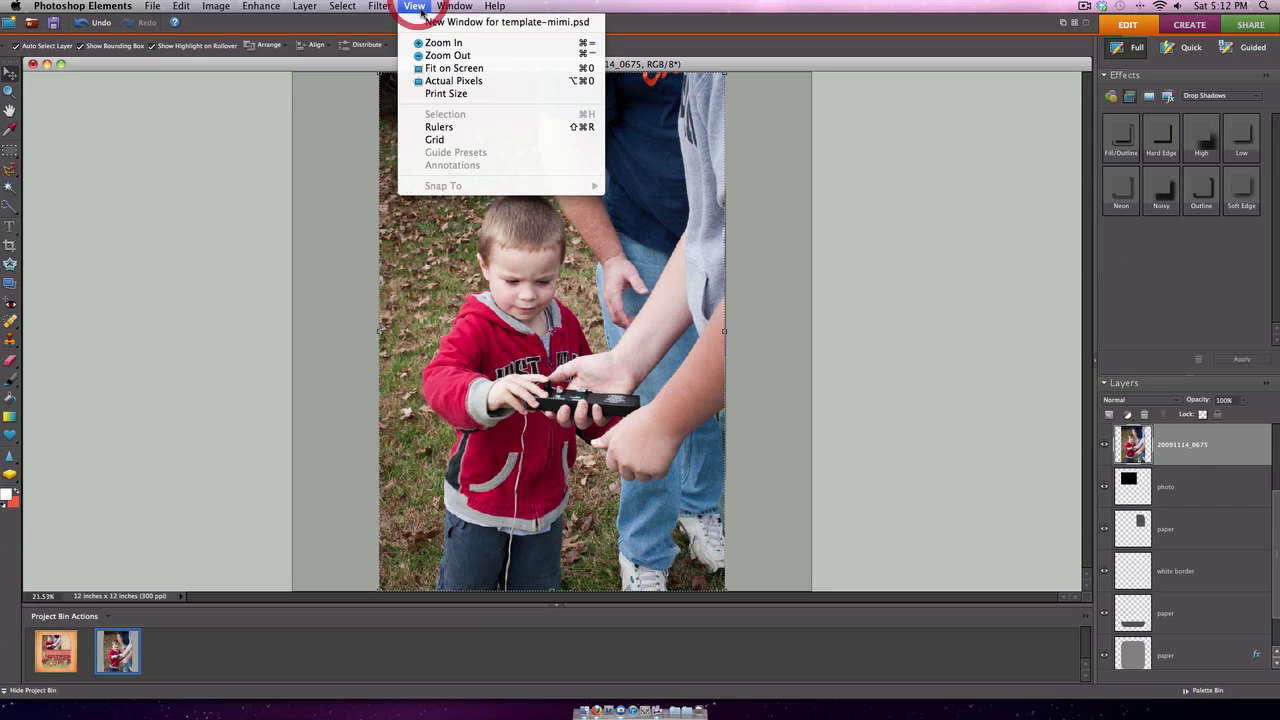
{"action": "left_click", "coordinate": [428, 55]}
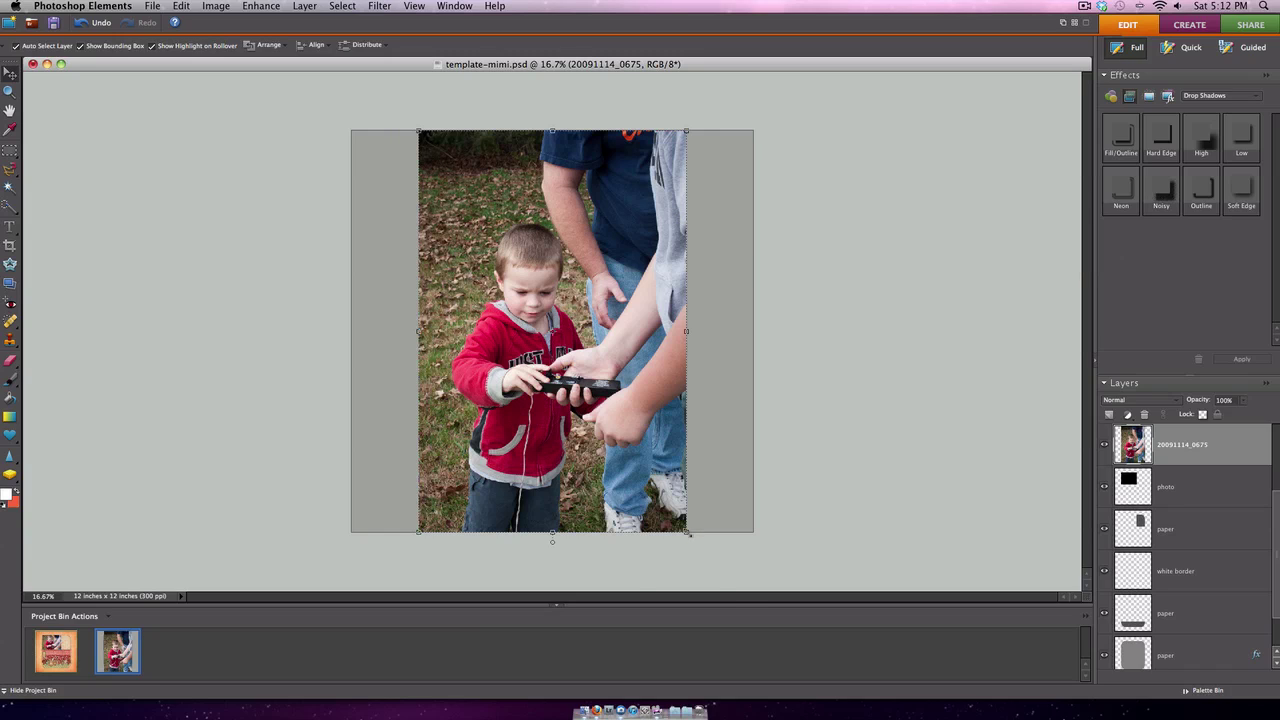
{"action": "left_click_drag", "start_coordinate": [688, 533], "coordinate": [686, 532]}
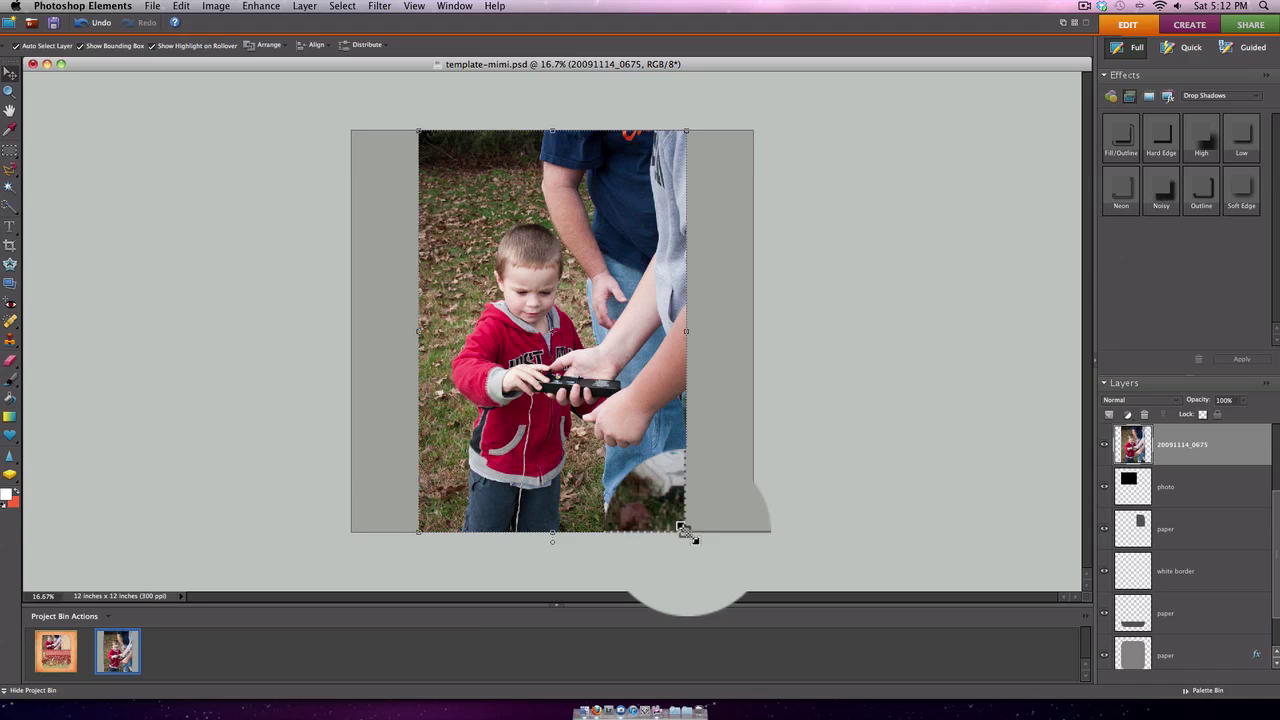
{"action": "left_click_drag", "start_coordinate": [685, 531], "coordinate": [654, 461]}
{"action": "key", "text": "alt"}
{"action": "left_click_drag", "start_coordinate": [600, 418], "coordinate": [572, 418]}
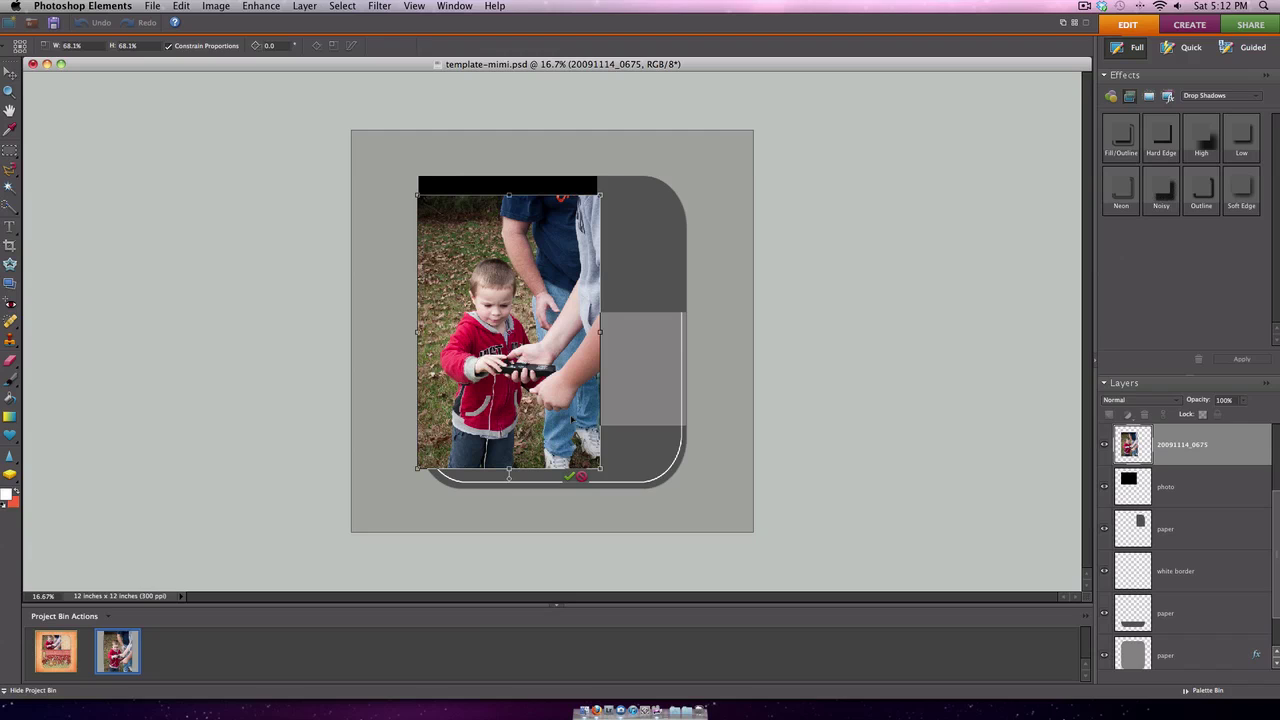
{"action": "key", "text": "Return"}
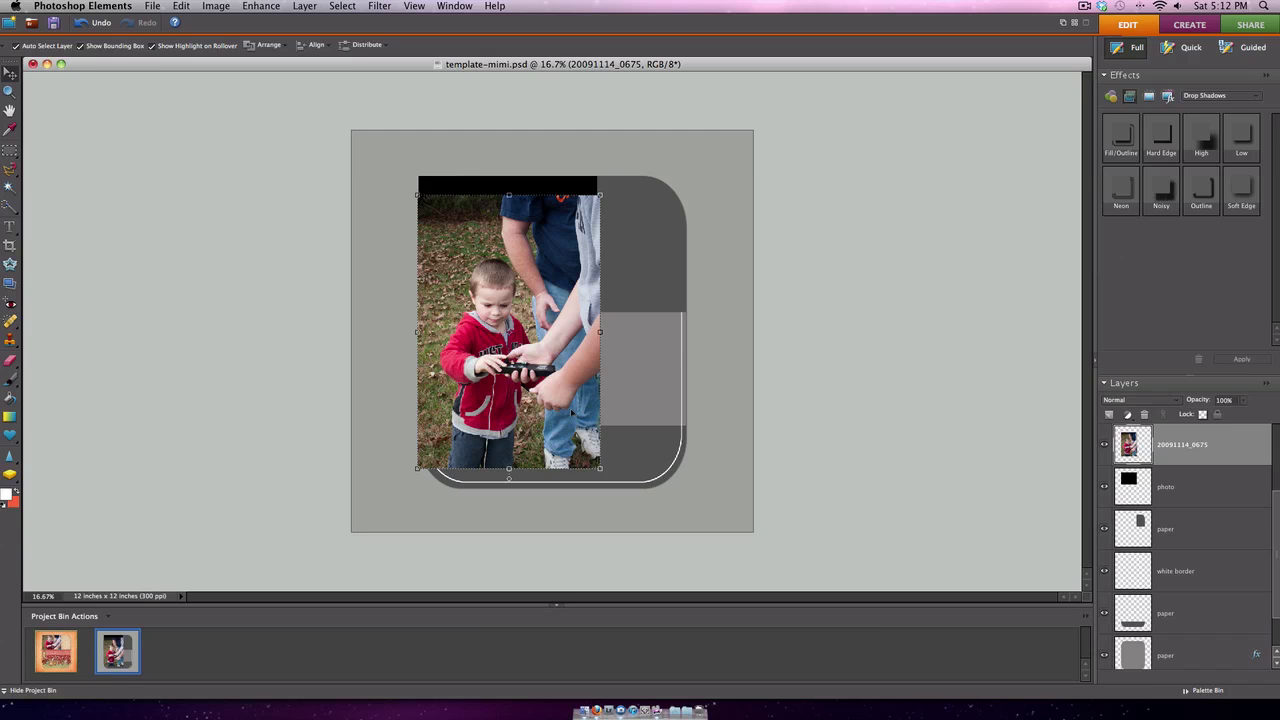
Step: Move the photo over the black photo block, clip it to the photo layer, and adjust its framing slightly upward
{"action": "left_click_drag", "start_coordinate": [497, 378], "coordinate": [498, 310]}
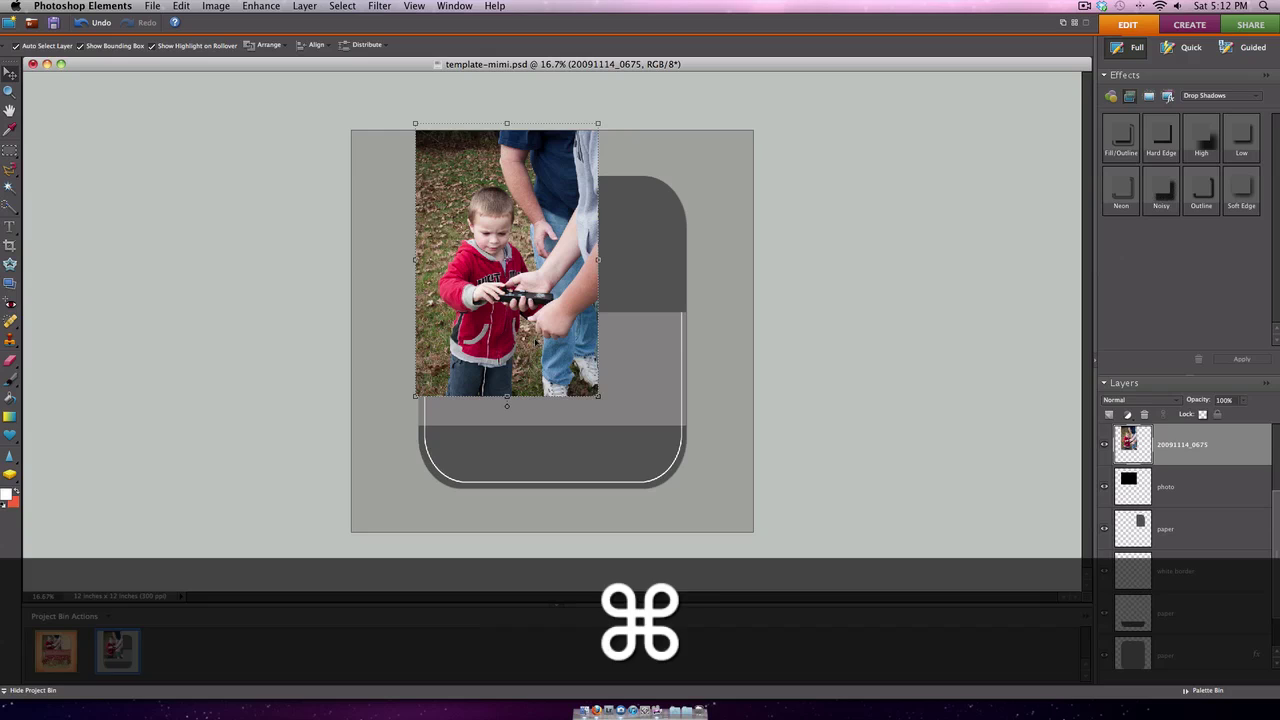
{"action": "key", "text": "super+g"}
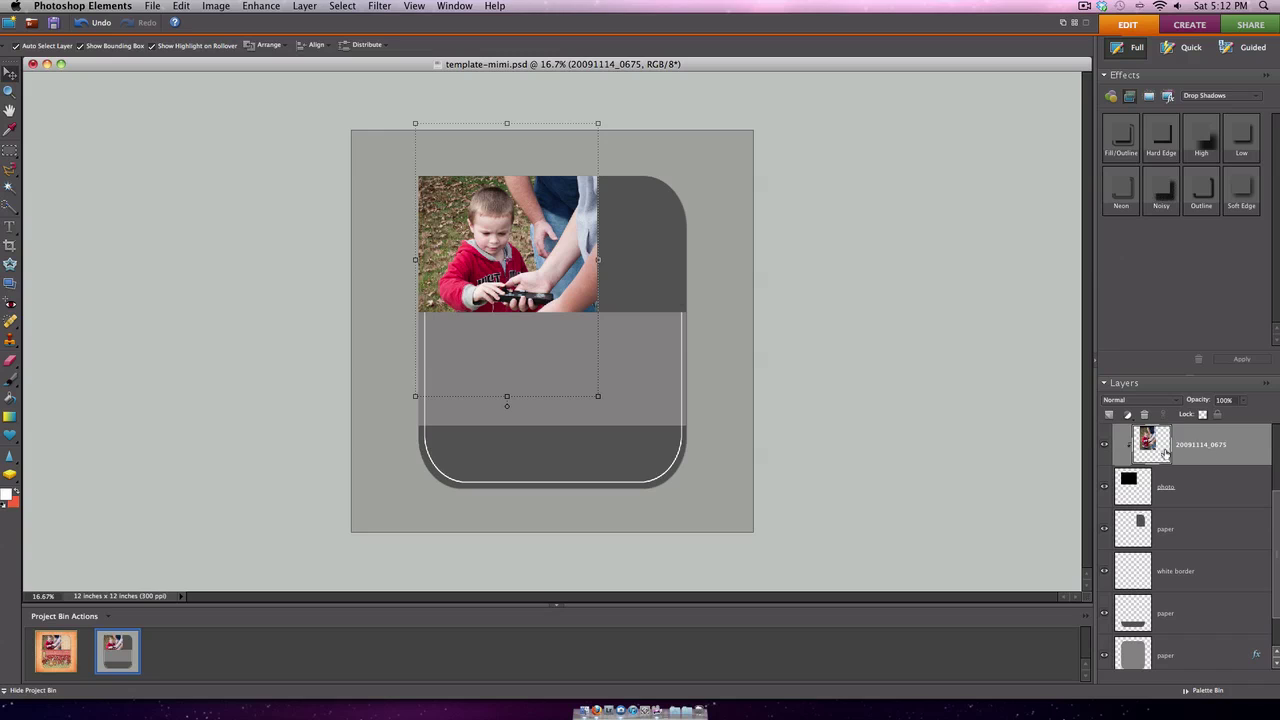
{"action": "mouse_move", "coordinate": [576, 255]}
{"action": "left_mouse_down"}
{"action": "mouse_move", "coordinate": [521, 255]}
{"action": "mouse_move", "coordinate": [585, 250]}
{"action": "mouse_move", "coordinate": [557, 244]}
{"action": "left_mouse_up"}
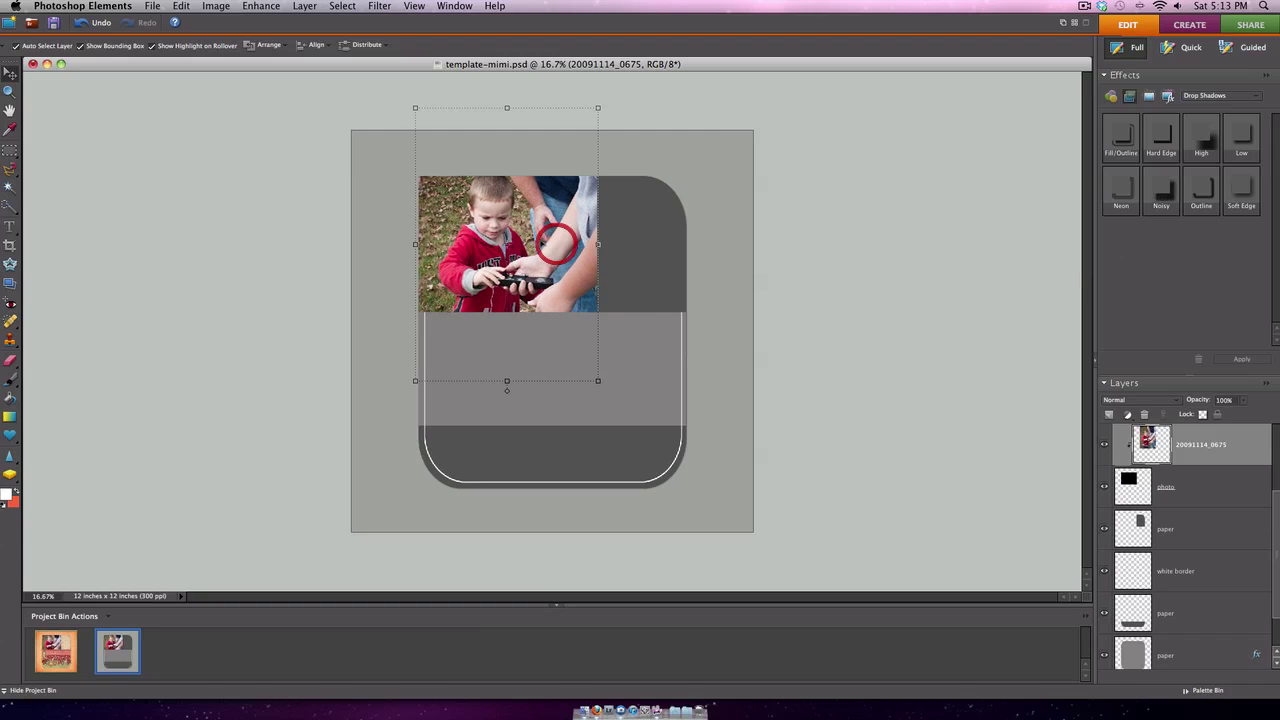
{"action": "left_click", "coordinate": [749, 273]}
{"action": "left_click", "coordinate": [555, 269]}
{"action": "left_click", "coordinate": [724, 278]}
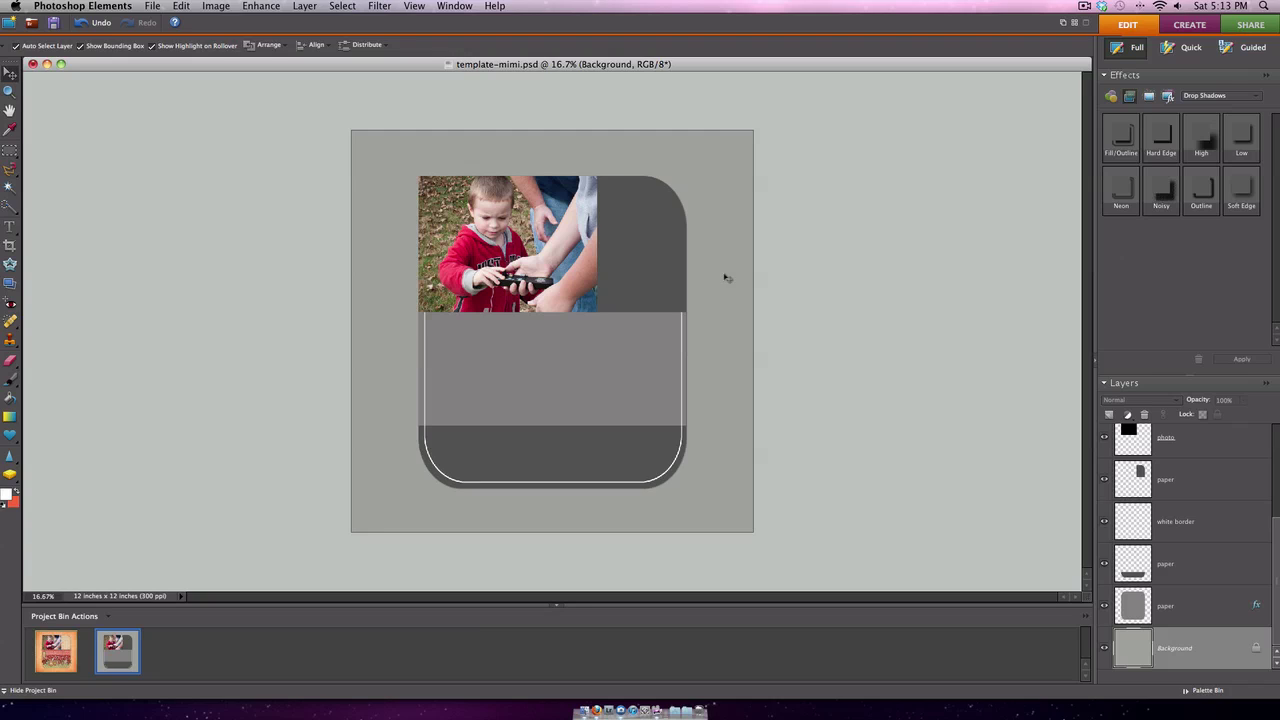
Step: Place kcroninbarrow-allstar-solid4.jpg directly above the Background layer, filling the whole page at 100%
{"action": "left_click", "coordinate": [729, 291]}
{"action": "left_click", "coordinate": [1133, 647]}
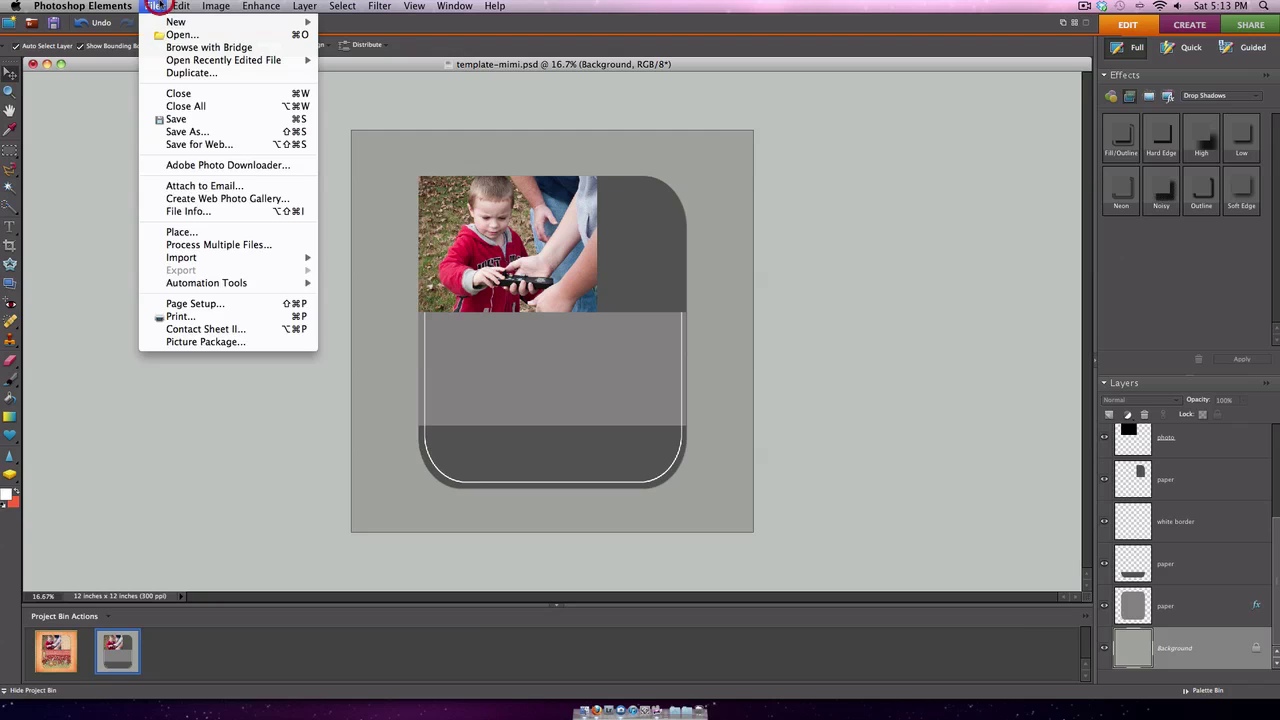
{"action": "left_click", "coordinate": [156, 6]}
{"action": "left_click", "coordinate": [178, 232]}
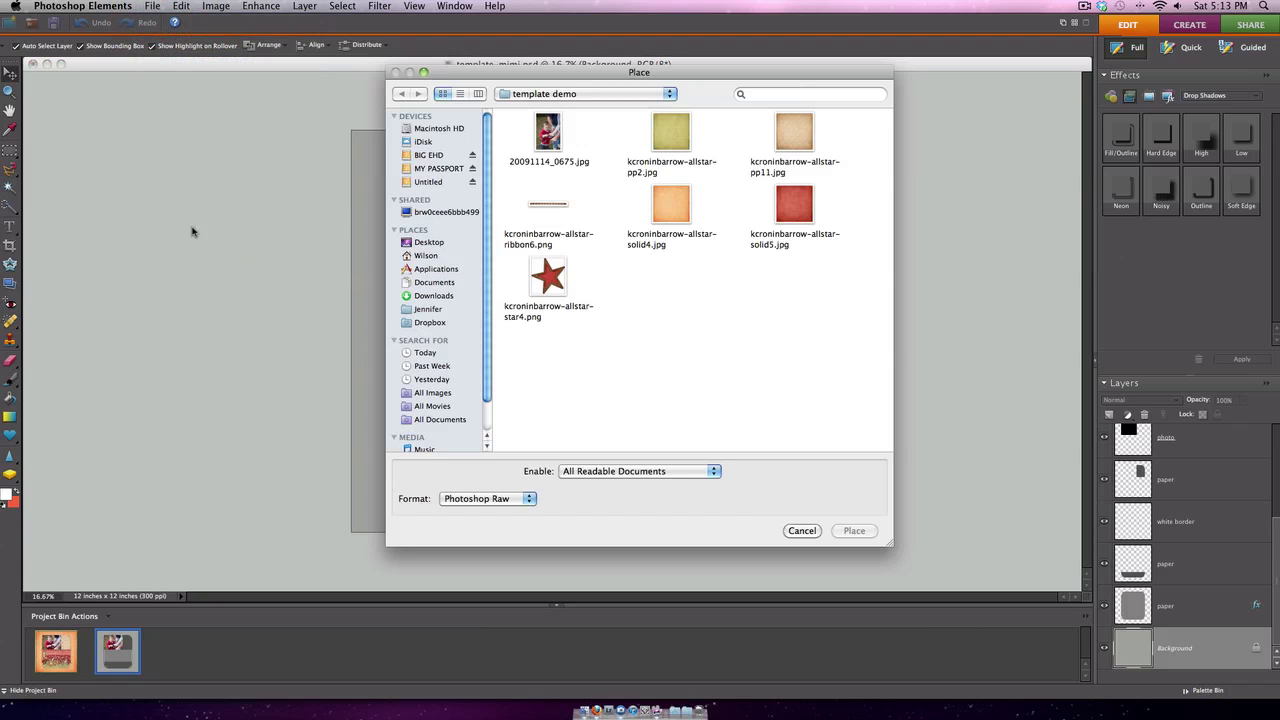
{"action": "double_click", "coordinate": [668, 212]}
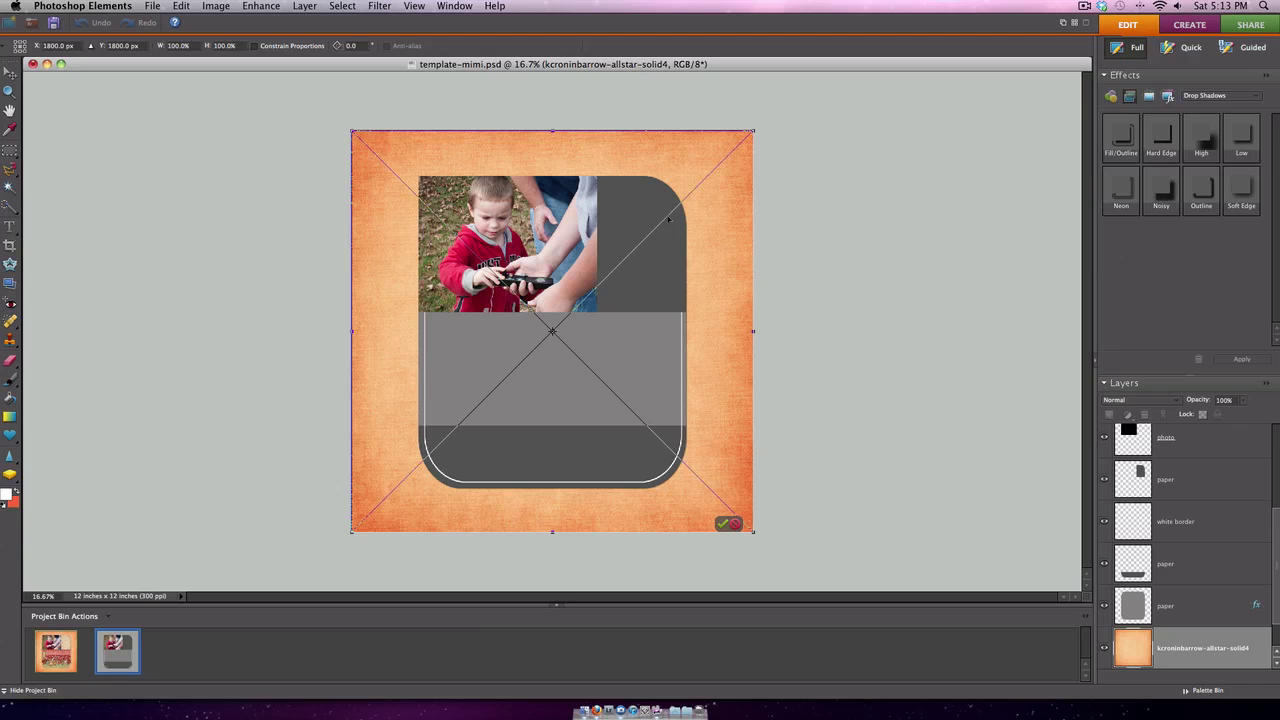
{"action": "key", "text": "Return"}
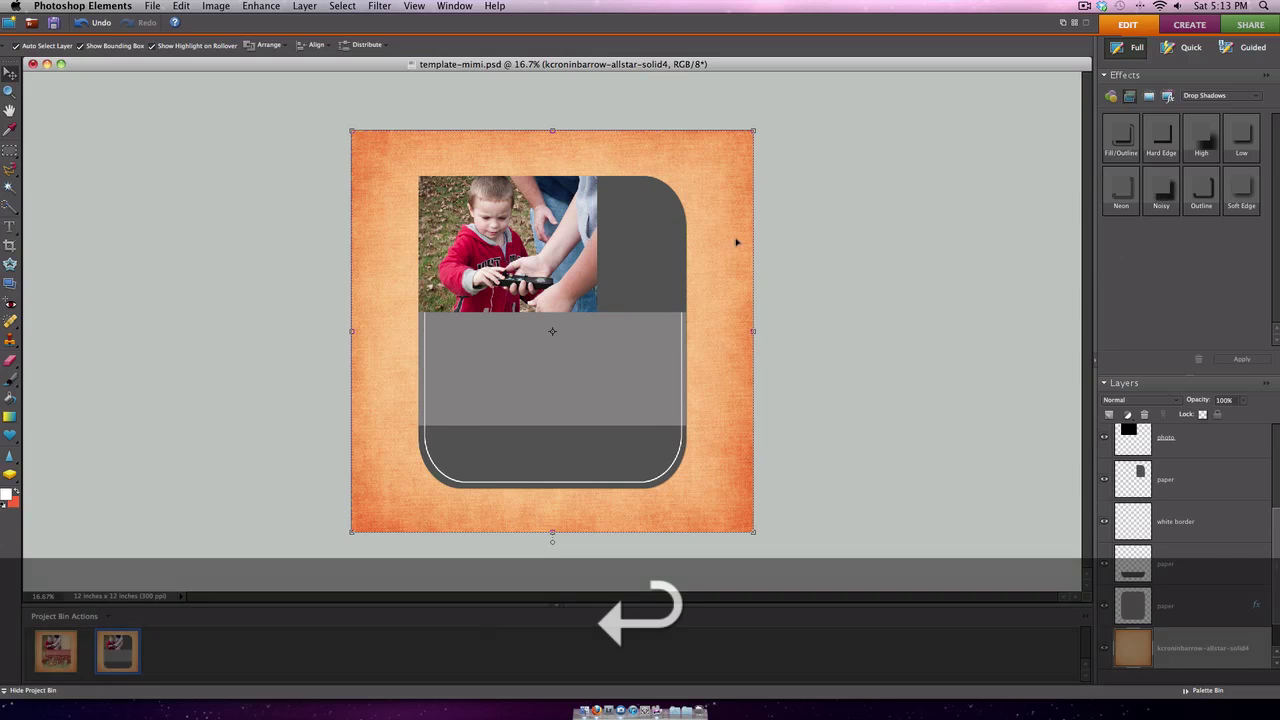
{"action": "left_click", "coordinate": [768, 237]}
{"action": "left_click", "coordinate": [733, 252]}
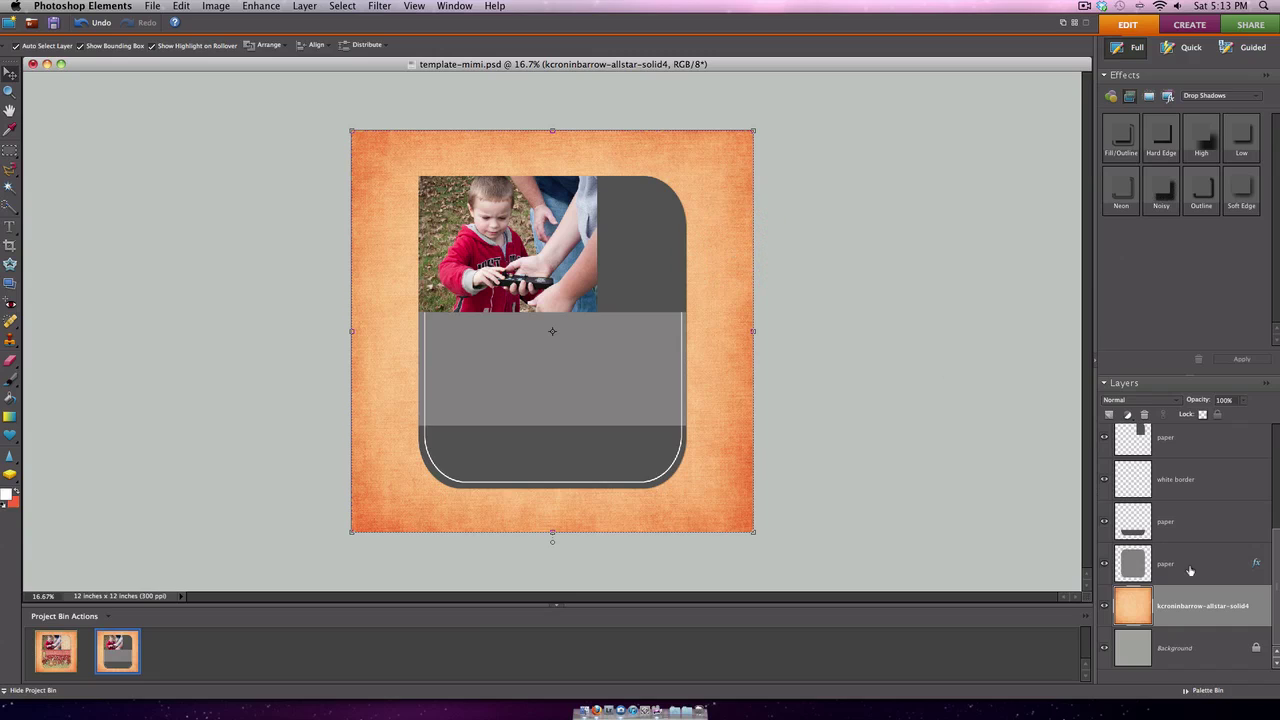
Step: Place kcroninbarrow-allstar-solid5.jpg directly above the large rounded paper layer at 100% and clip it to that layer
{"action": "left_click", "coordinate": [1136, 570]}
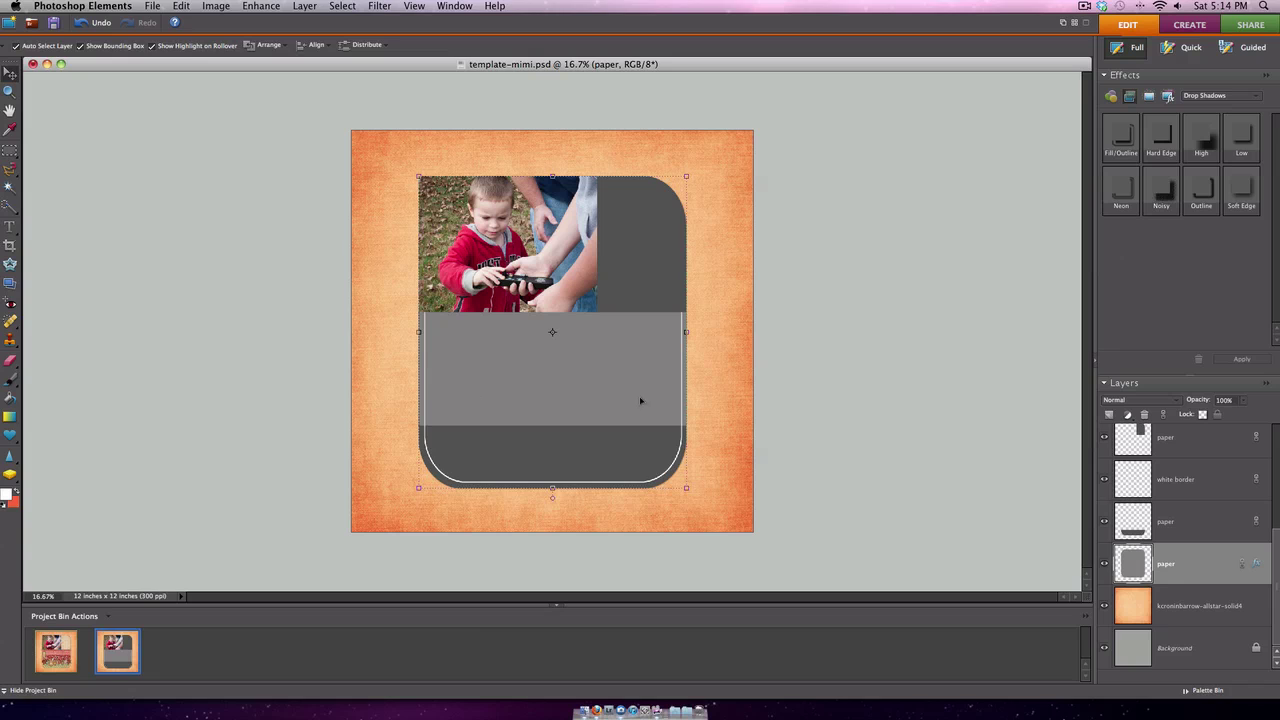
{"action": "left_click", "coordinate": [552, 403]}
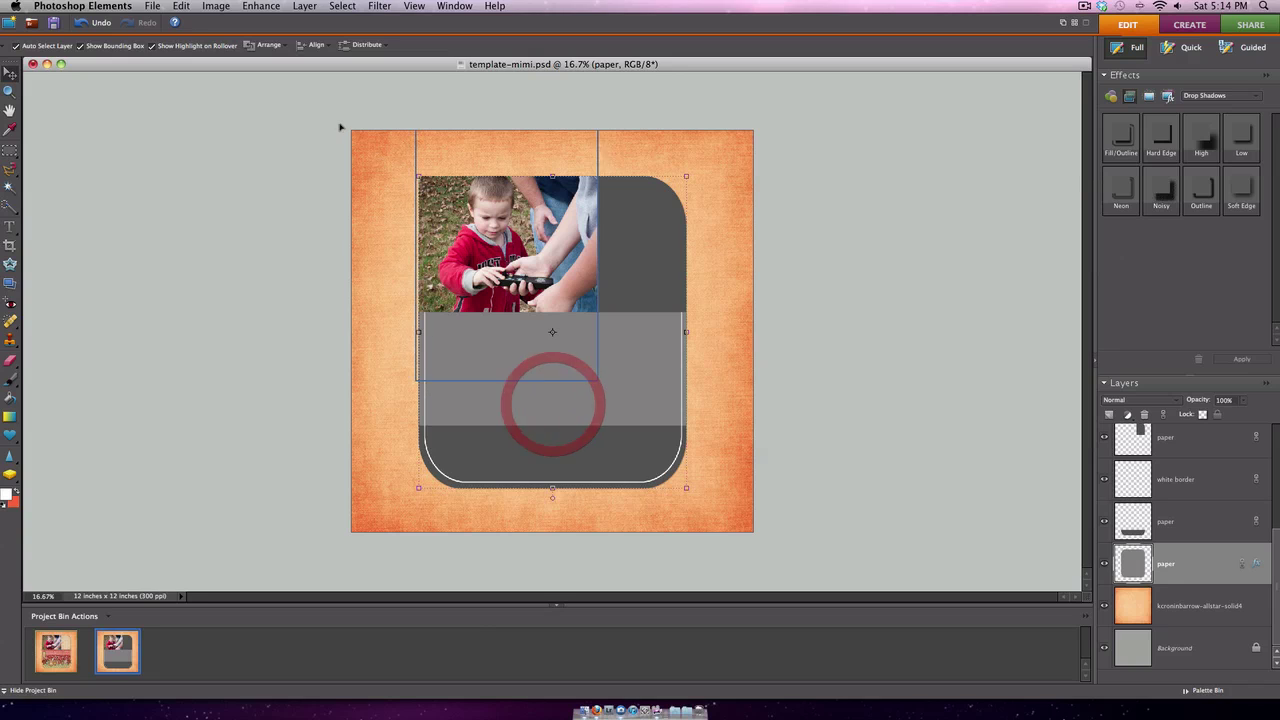
{"action": "left_click", "coordinate": [152, 6]}
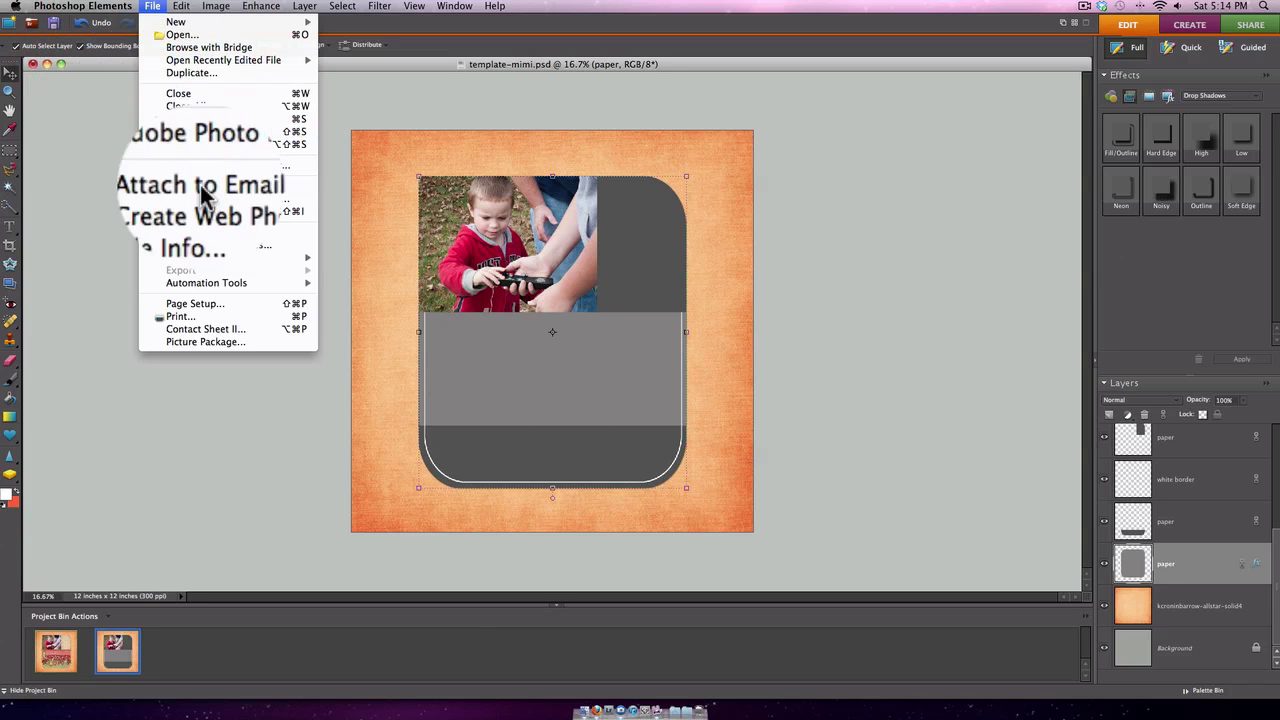
{"action": "left_click", "coordinate": [203, 233]}
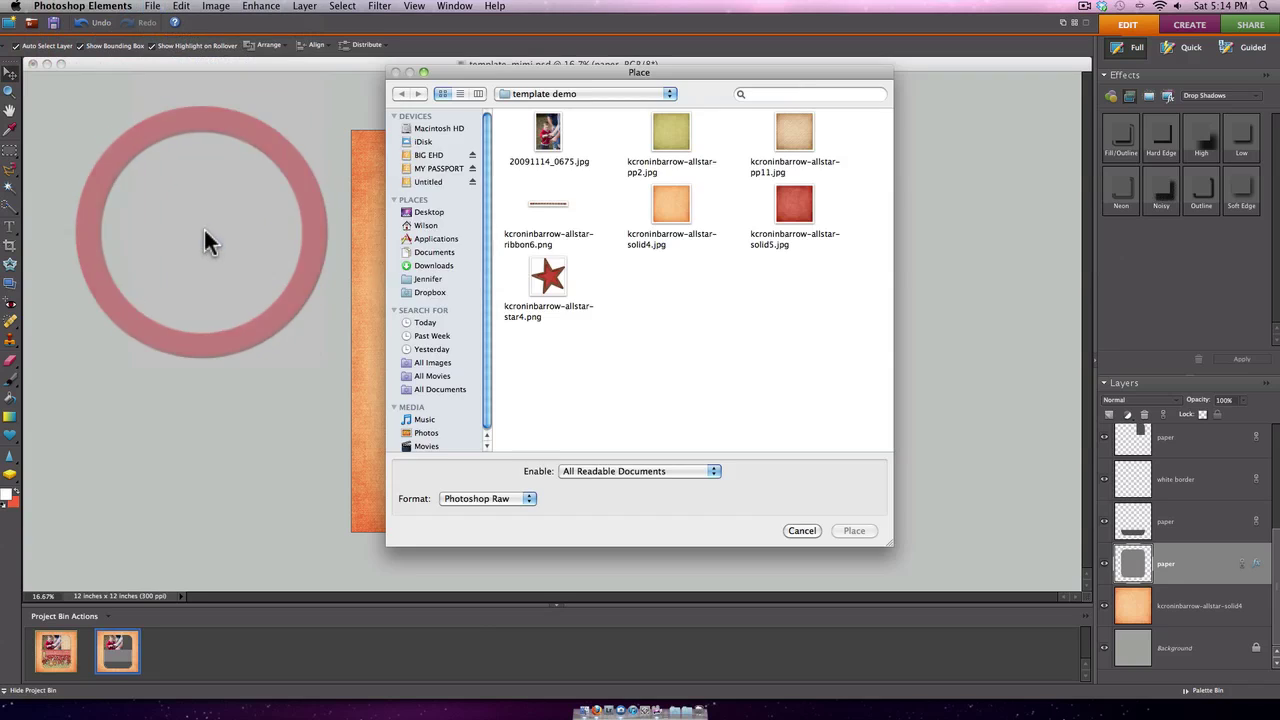
{"action": "left_click", "coordinate": [790, 201]}
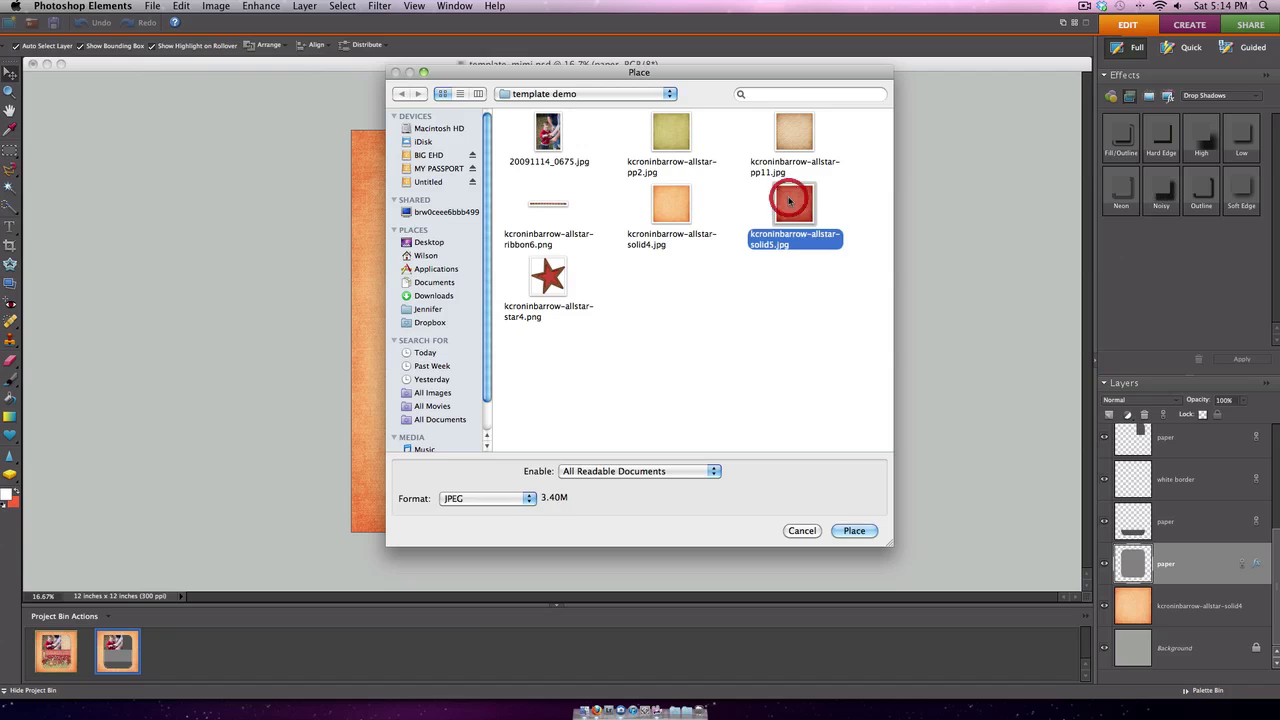
{"action": "left_click", "coordinate": [842, 531]}
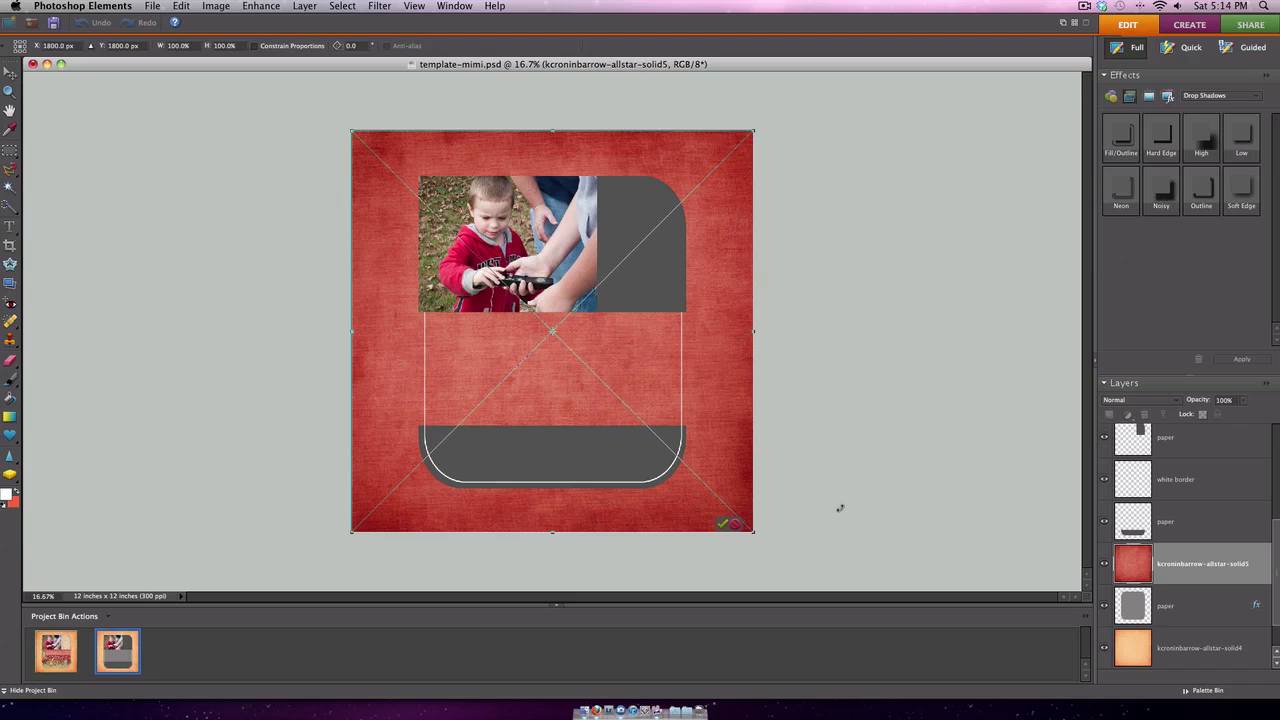
{"action": "key", "text": "Return"}
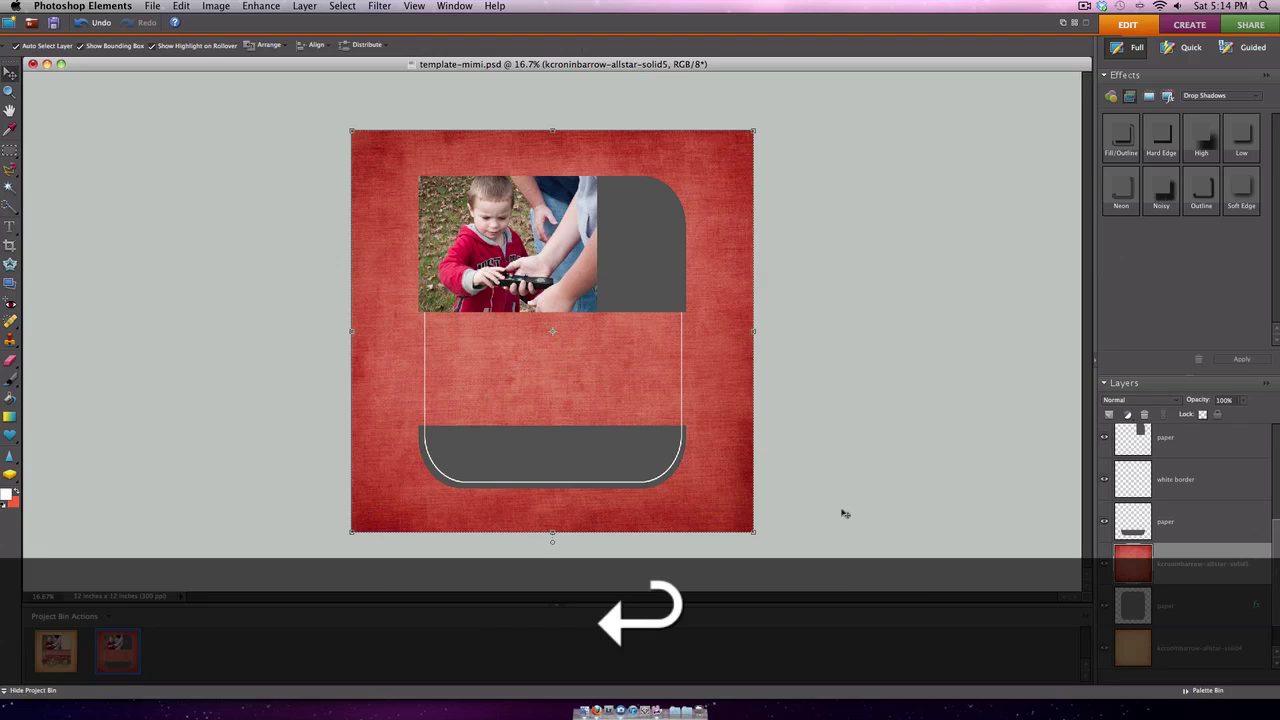
{"action": "key", "text": "super+g"}
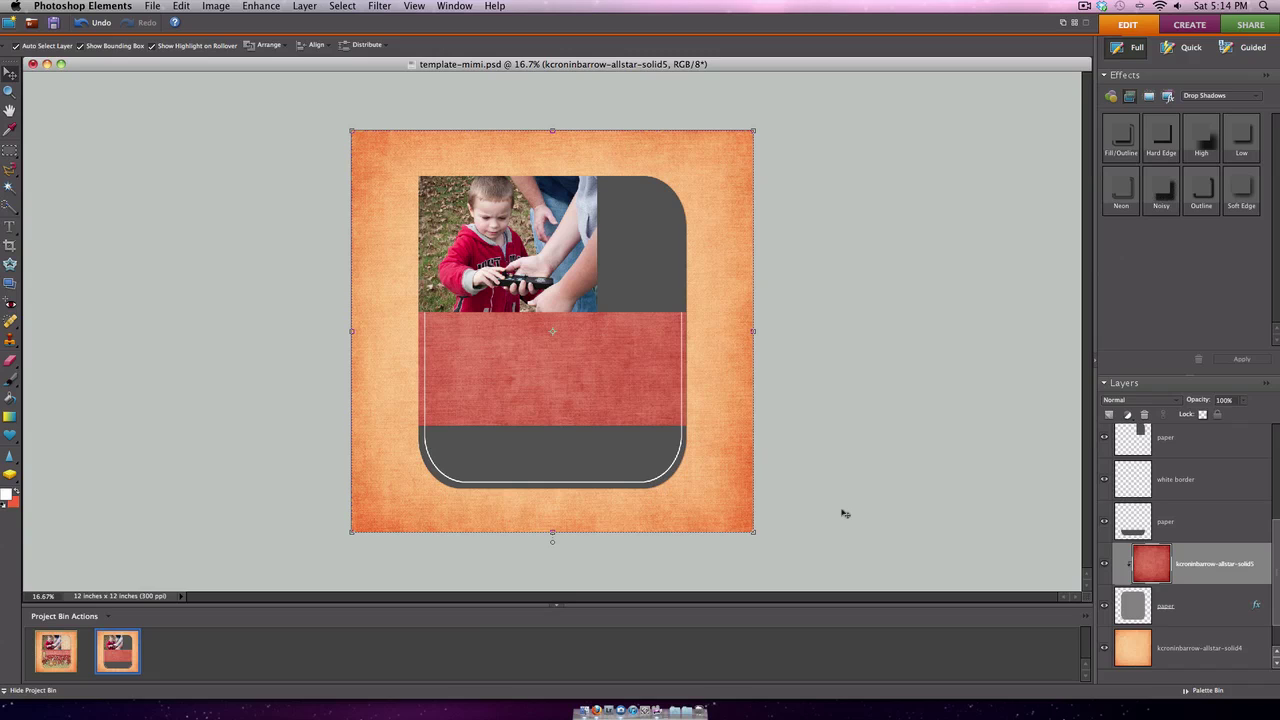
Step: Place kcroninbarrow-allstar-pp2.jpg directly above the lower strip's paper layer at 100% and clip it to that strip
{"action": "left_click", "coordinate": [1177, 519]}
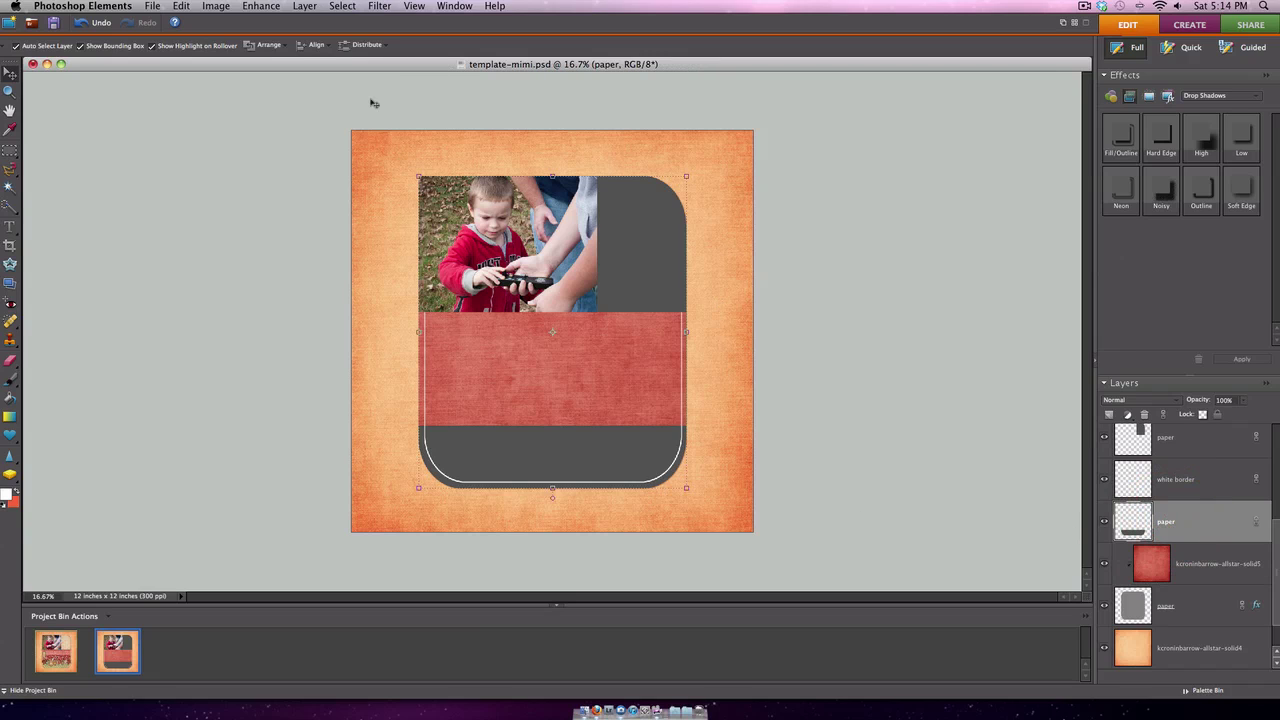
{"action": "left_click", "coordinate": [152, 6]}
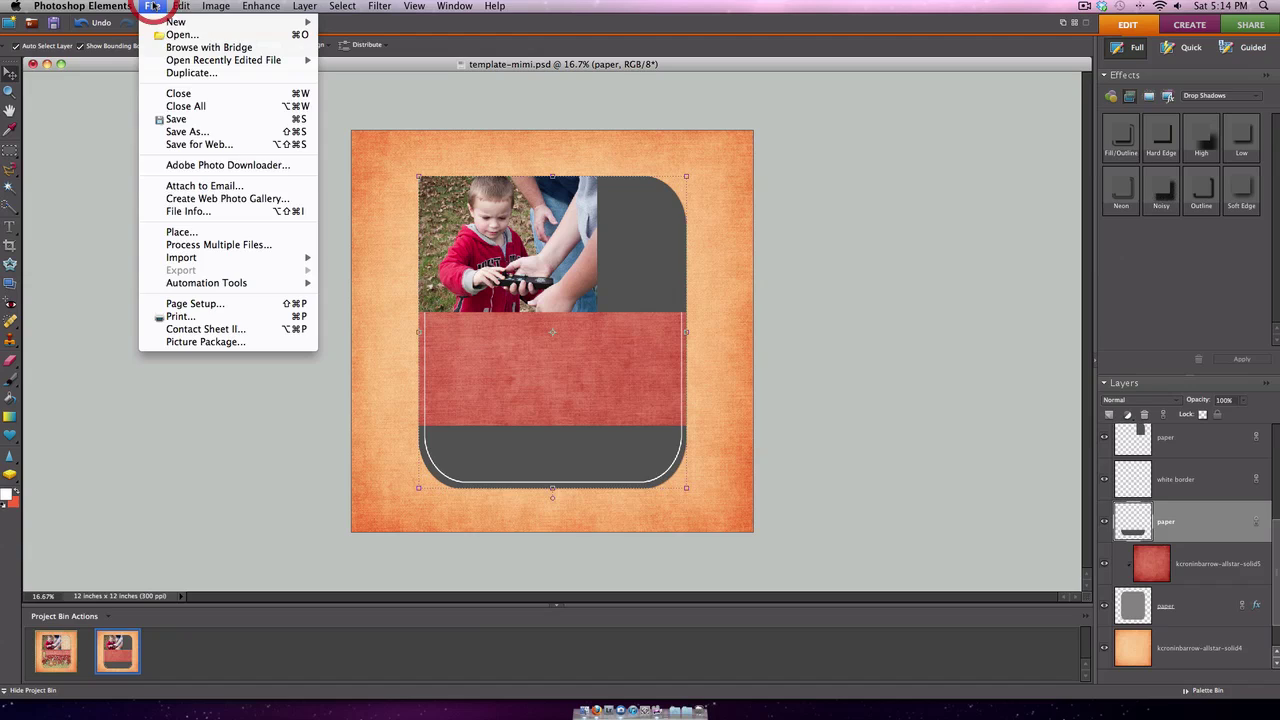
{"action": "left_click", "coordinate": [177, 233]}
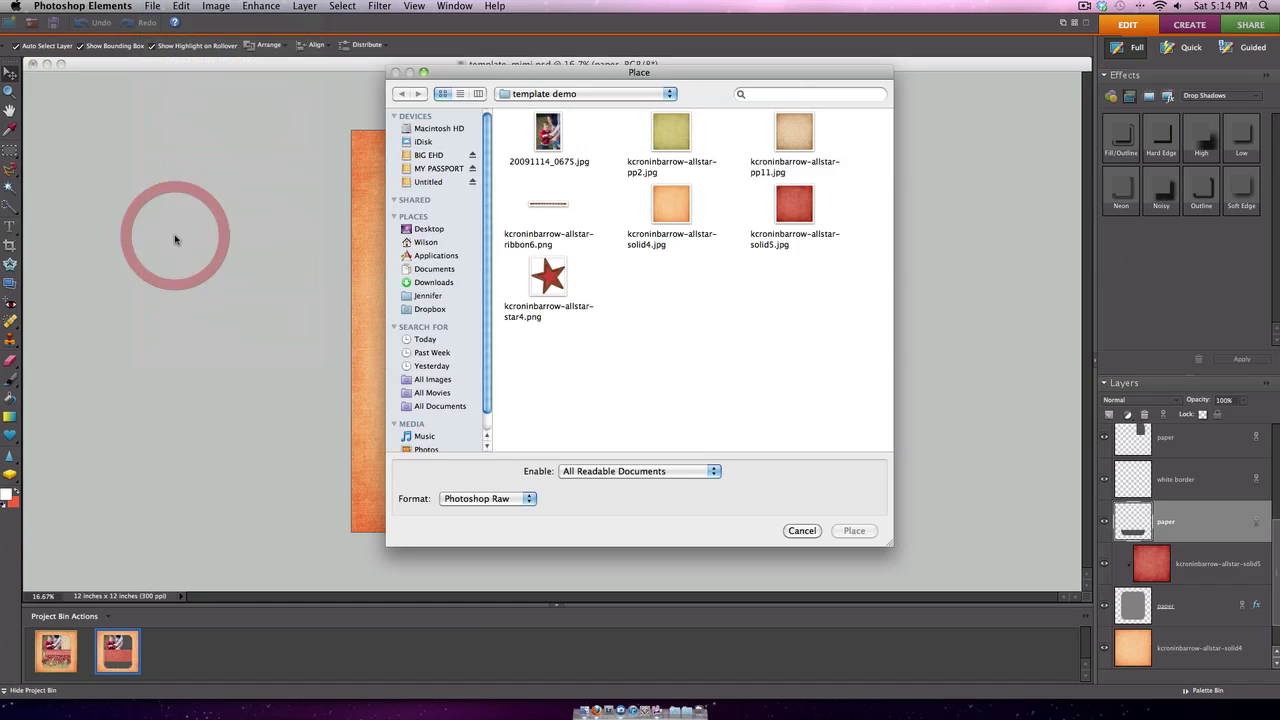
{"action": "left_click", "coordinate": [676, 131]}
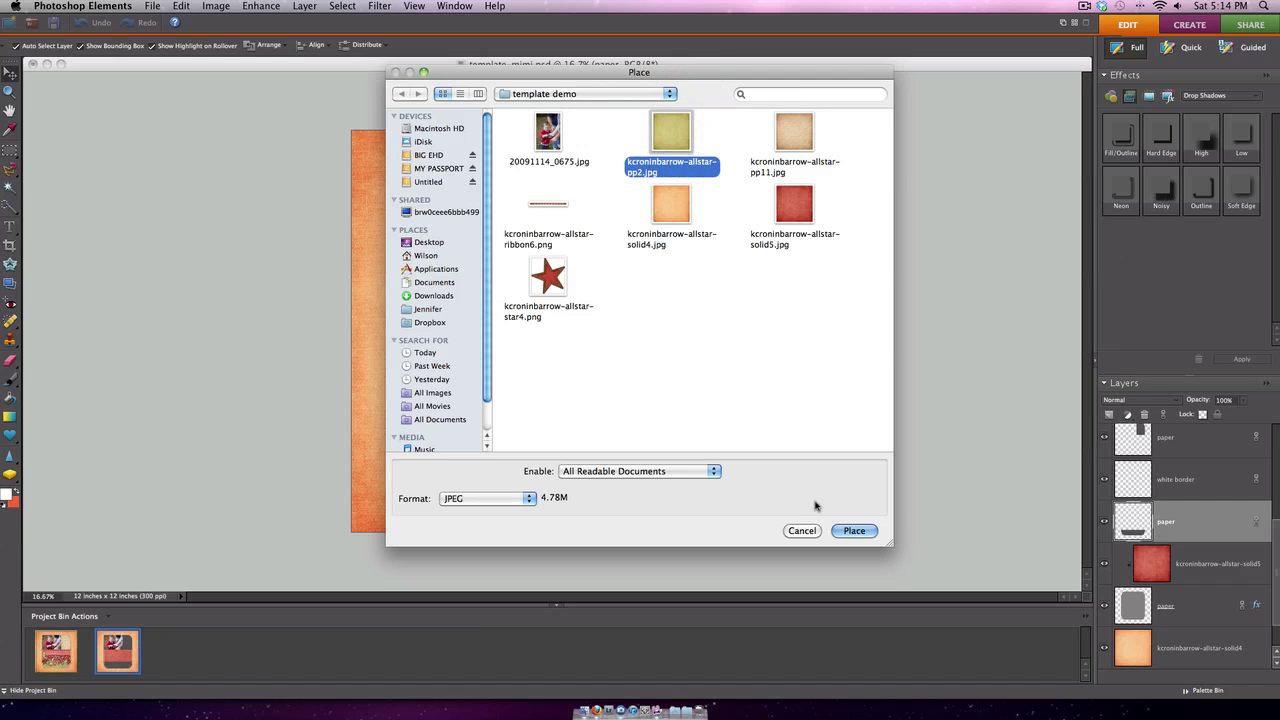
{"action": "left_click", "coordinate": [843, 532]}
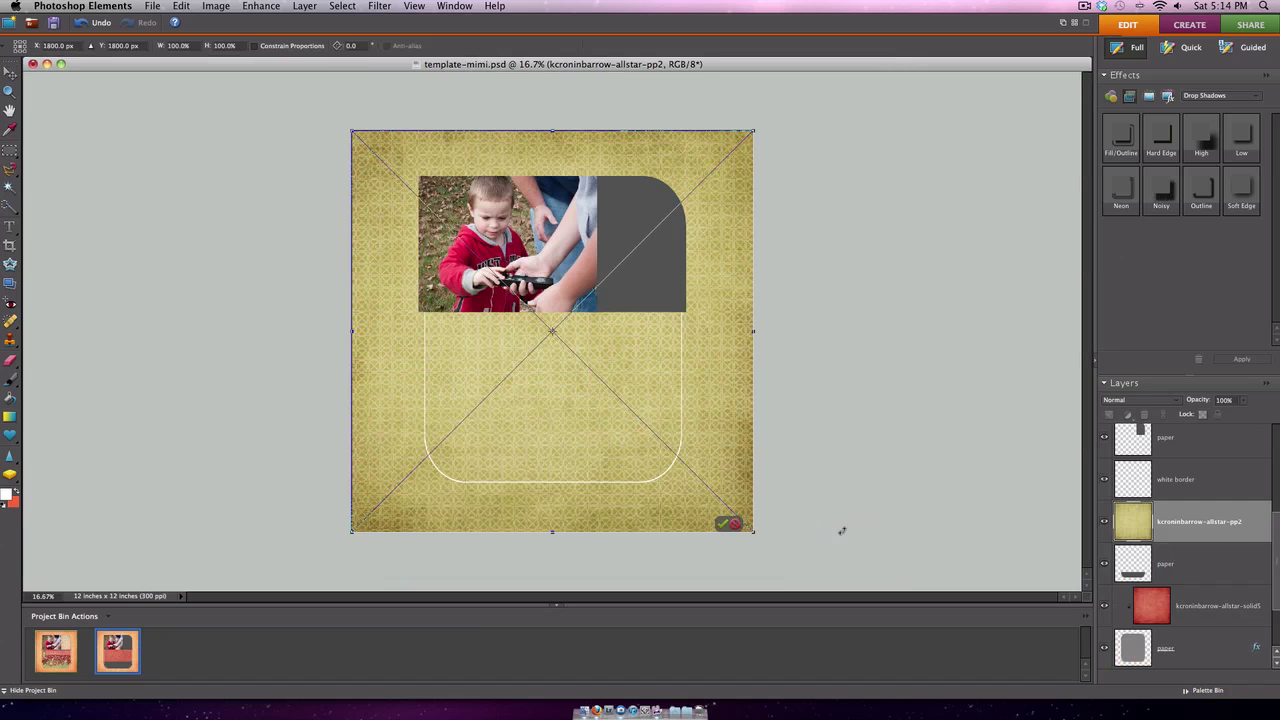
{"action": "key", "text": "Return"}
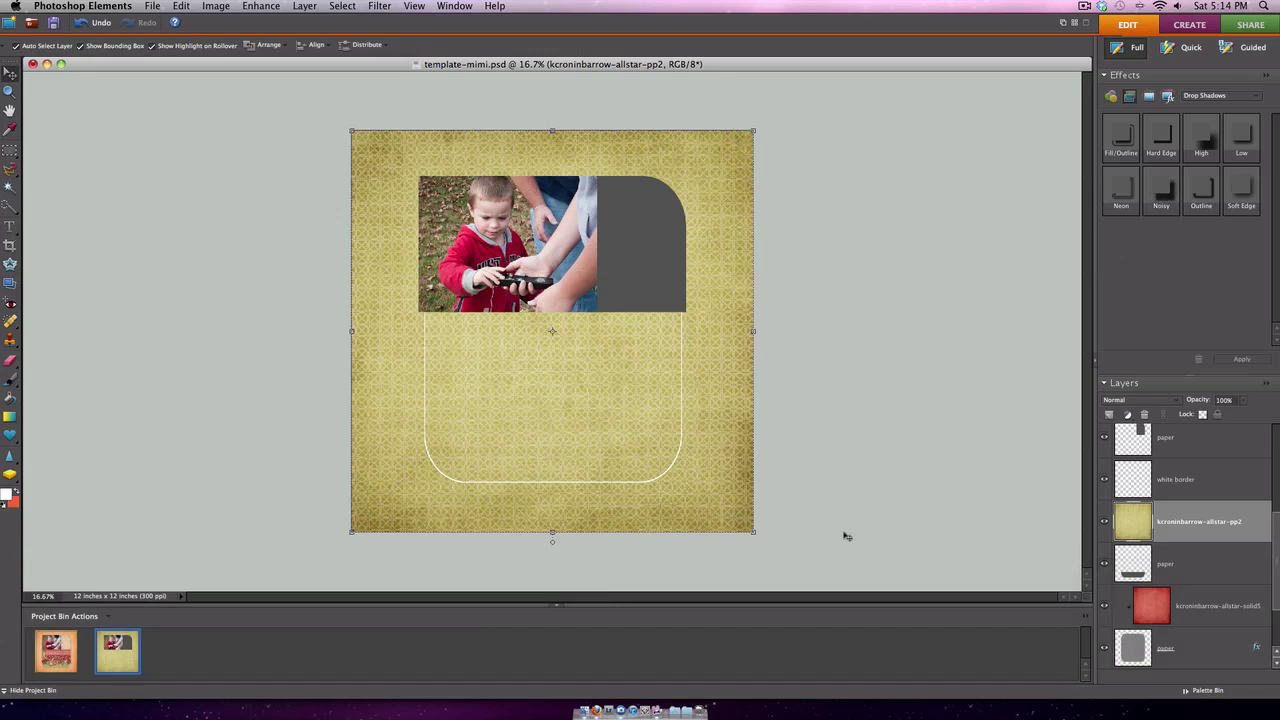
{"action": "key", "text": "super+g"}
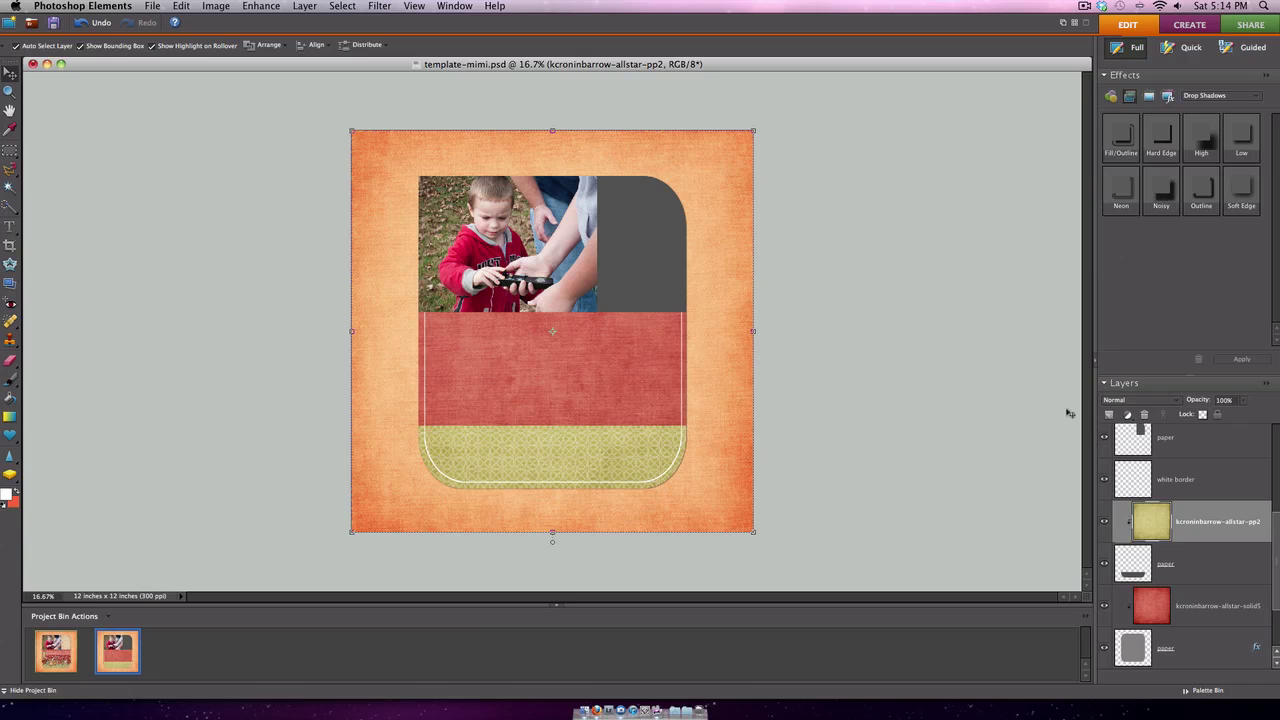
Step: Place kcroninbarrow-allstar-pp11.jpg directly above the paper layer beside the photo at 100% and clip it to that shape
{"action": "left_click", "coordinate": [1139, 437]}
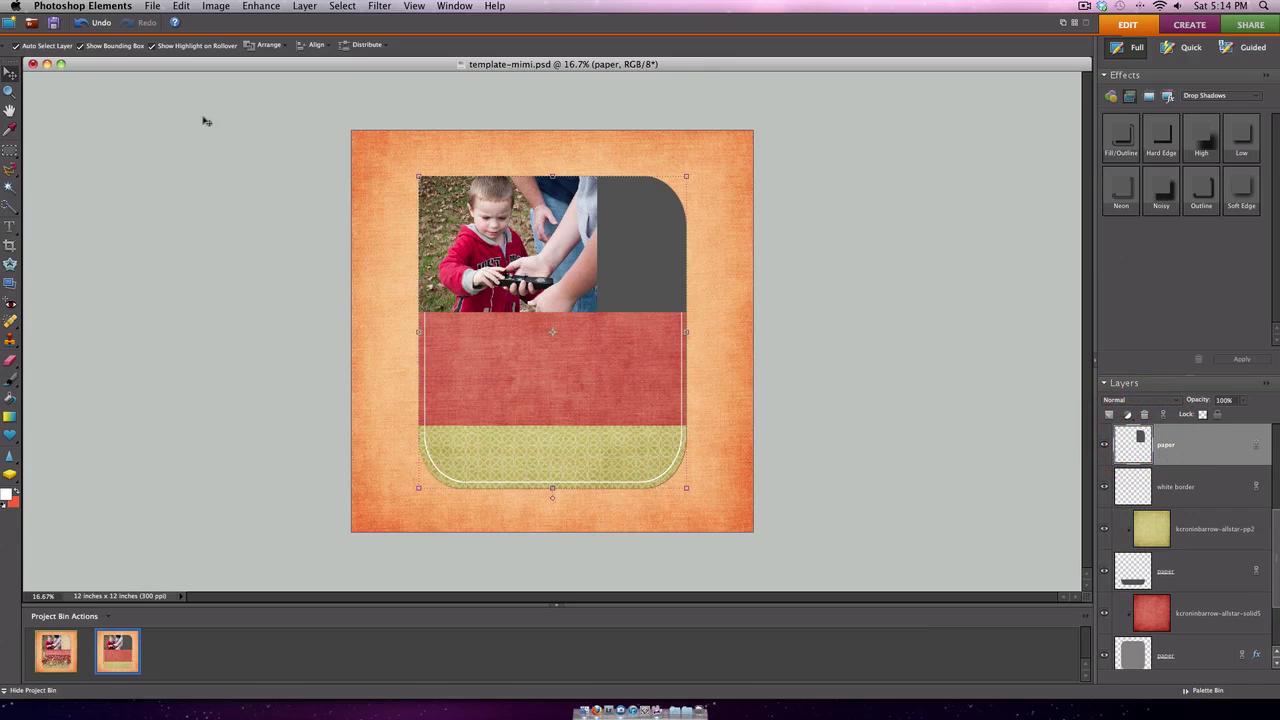
{"action": "left_click", "coordinate": [152, 6]}
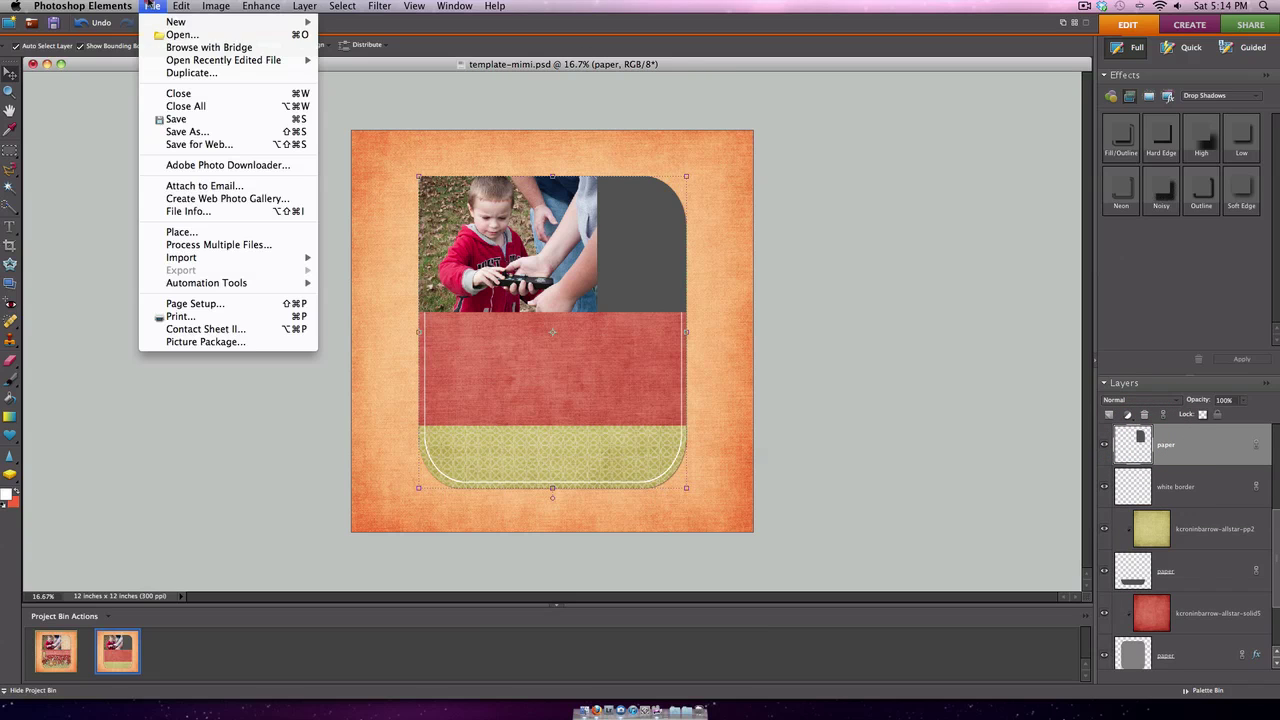
{"action": "left_click", "coordinate": [212, 233]}
{"action": "left_click", "coordinate": [799, 134]}
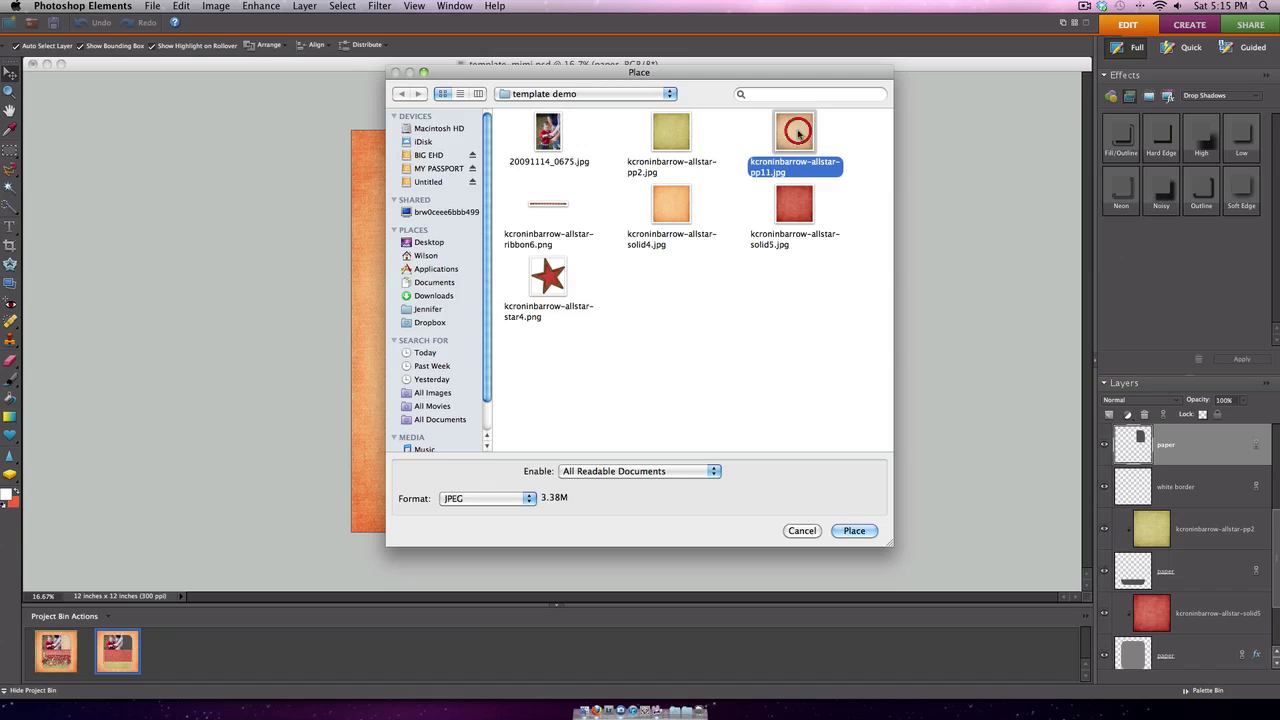
{"action": "left_click", "coordinate": [864, 532]}
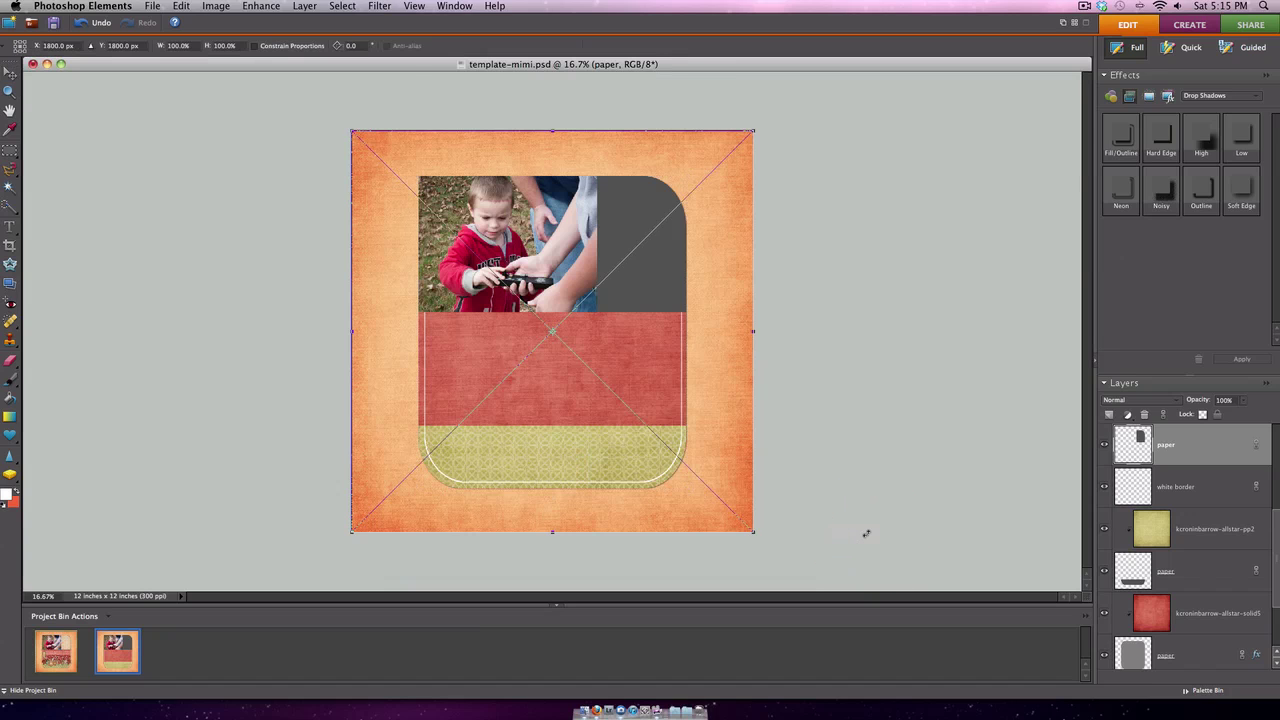
{"action": "key", "text": "Return"}
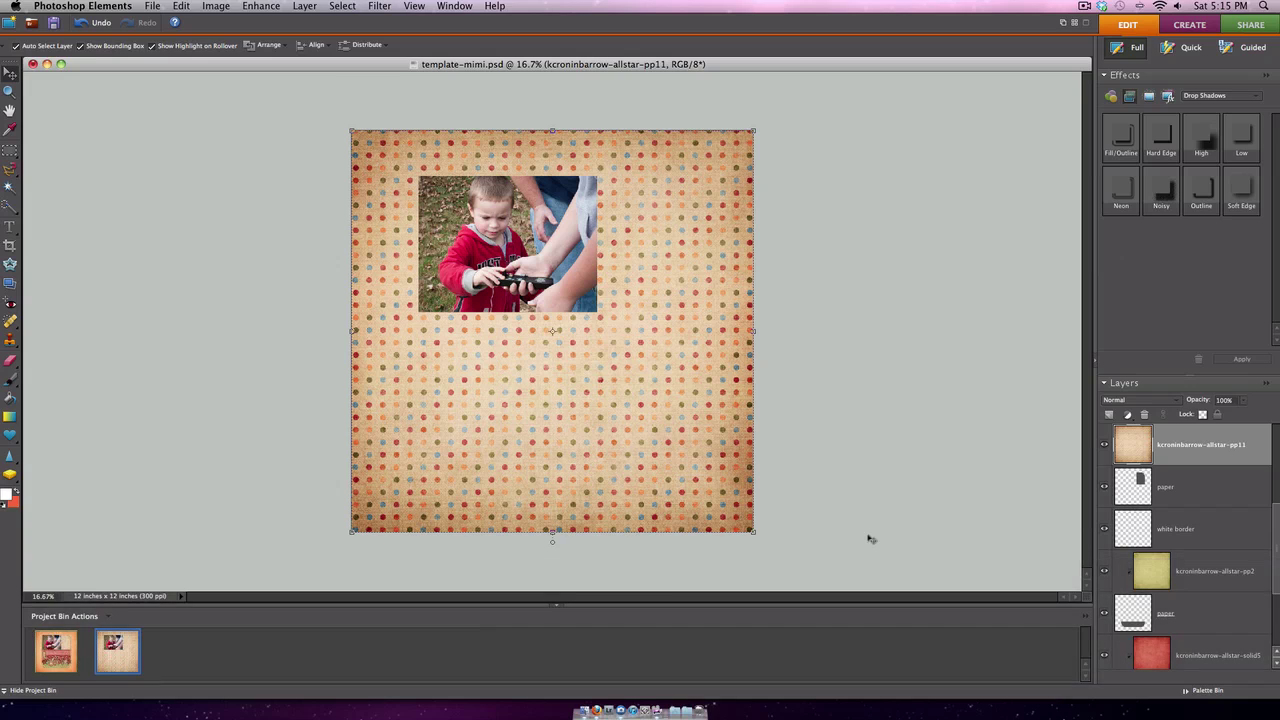
{"action": "key", "text": "super+g"}
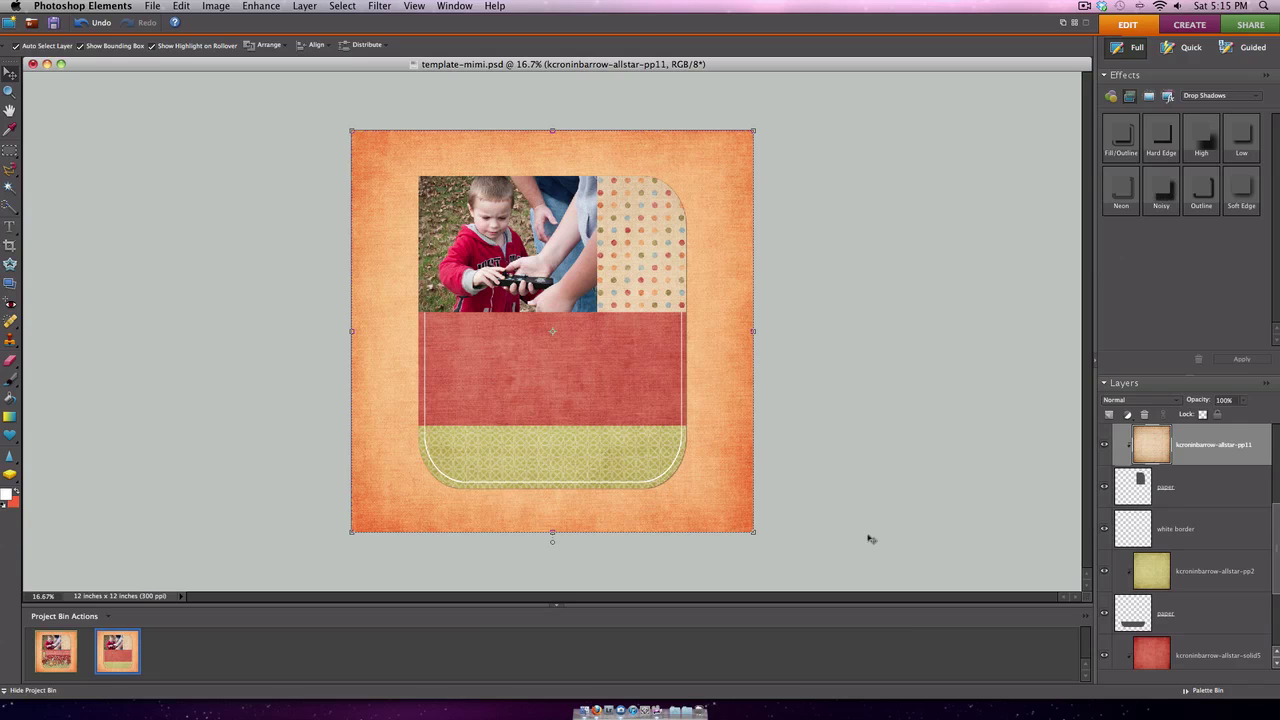
Step: View the finished KCB-AllStar-1.psd layout for reference, then return to template-mimi.psd
{"action": "left_click", "coordinate": [60, 666]}
{"action": "key", "text": "super+z"}
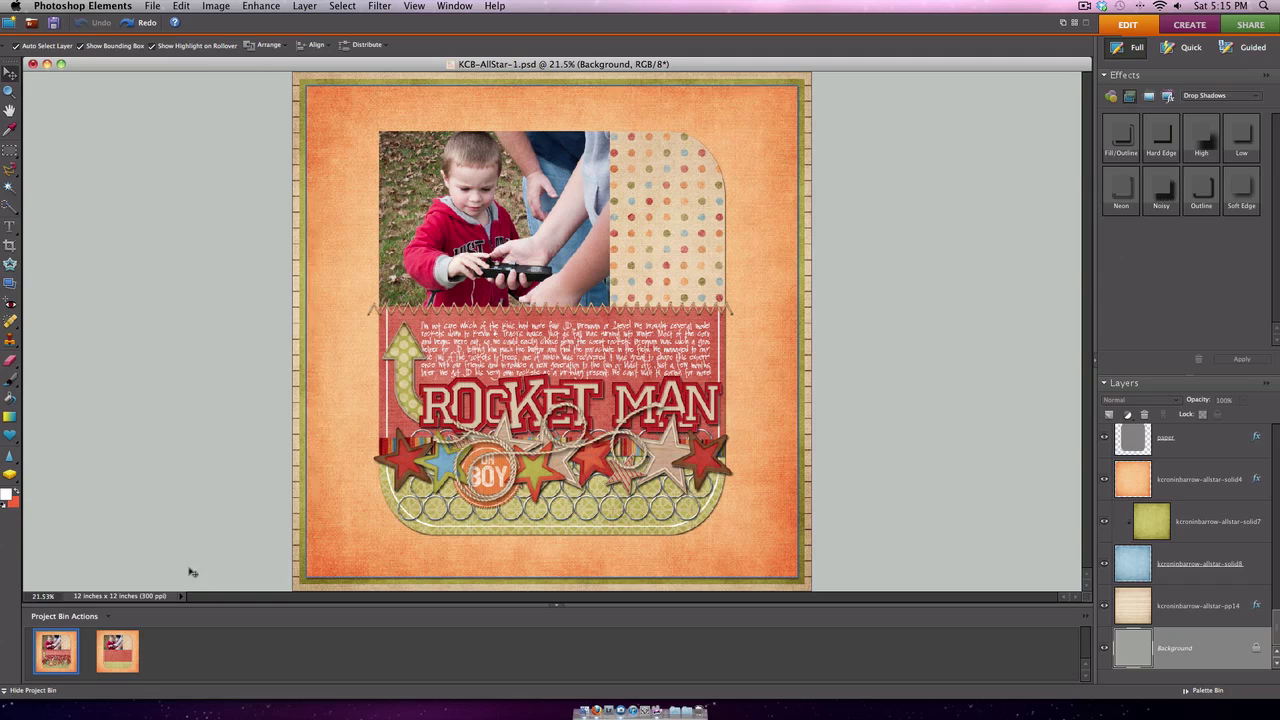
{"action": "left_click", "coordinate": [110, 652]}
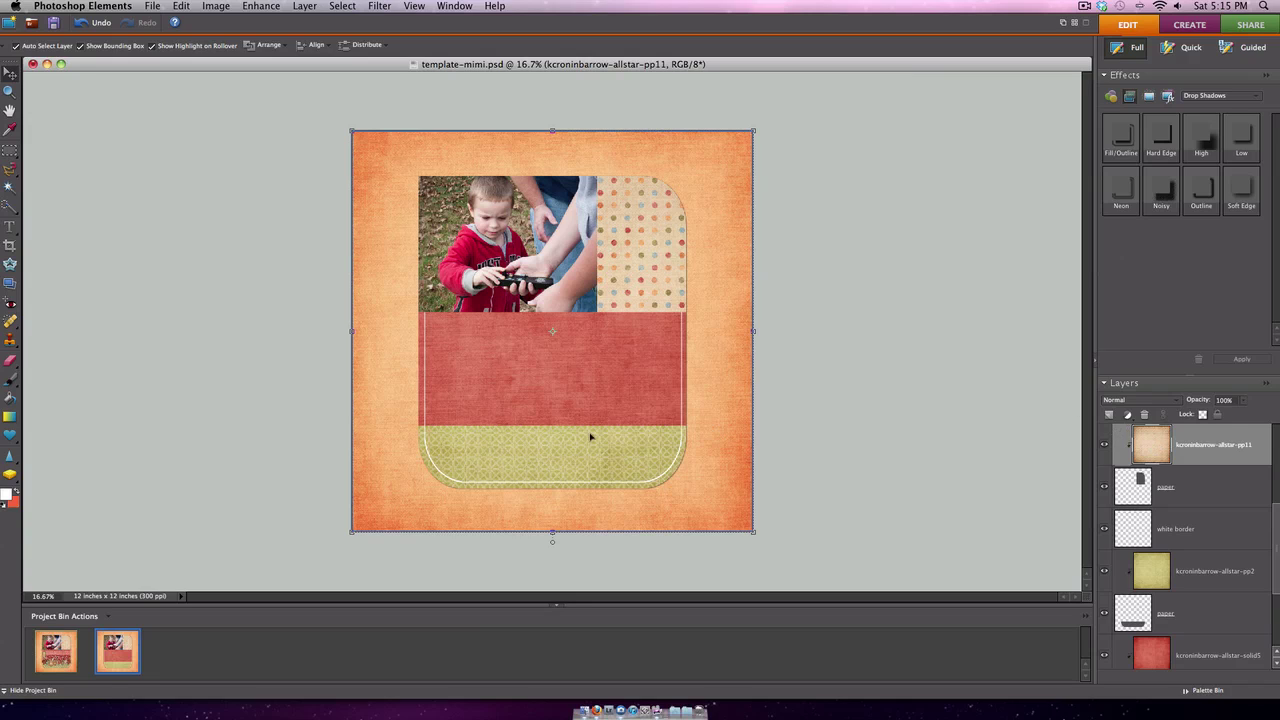
Step: Place kcroninbarrow-allstar-ribbon6.png directly above the 20091114_0675 photo layer at 100%
{"action": "scroll", "coordinate": [1250, 512], "scroll_direction": "up", "scroll_amount": 5}
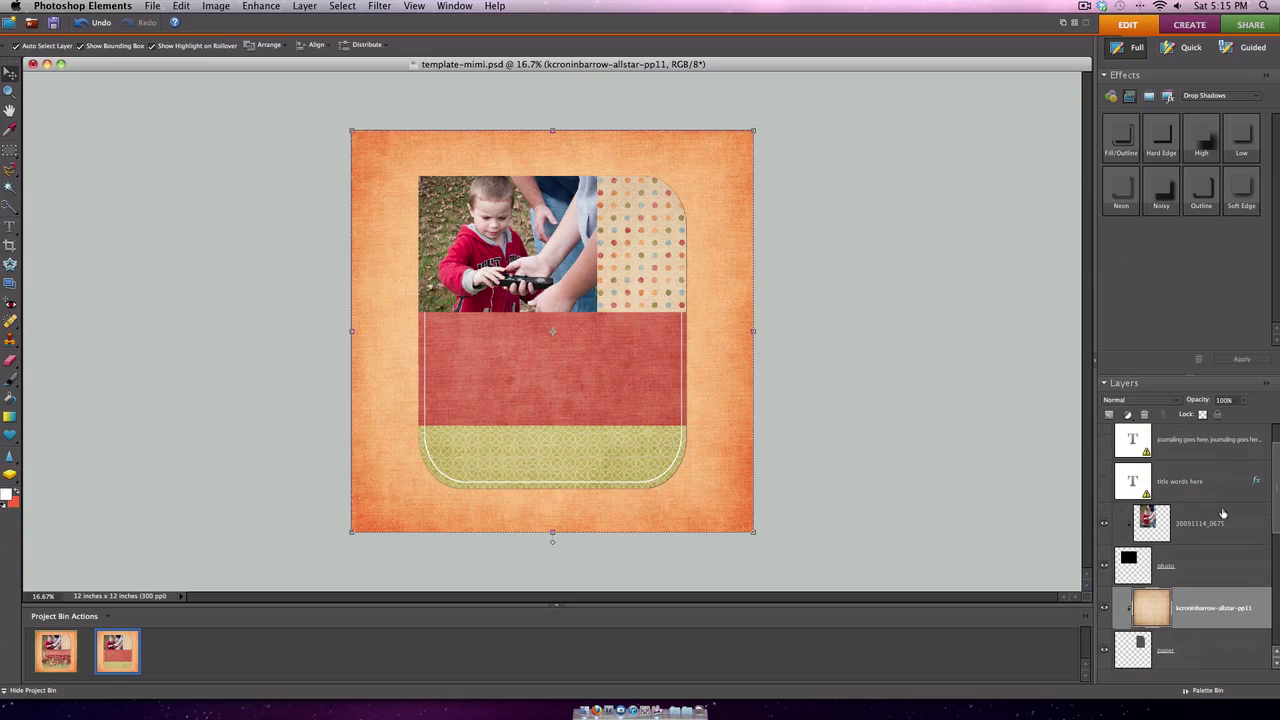
{"action": "scroll", "coordinate": [1222, 513], "scroll_direction": "up", "scroll_amount": 1}
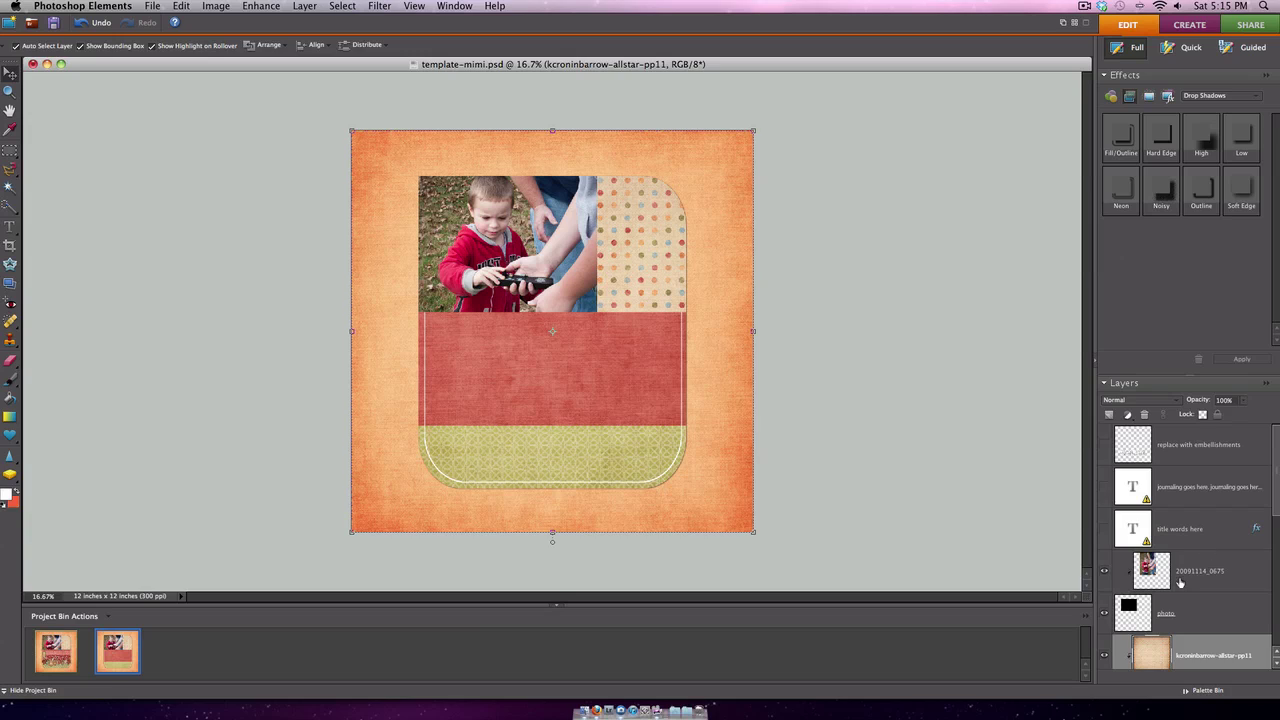
{"action": "left_click", "coordinate": [1181, 582]}
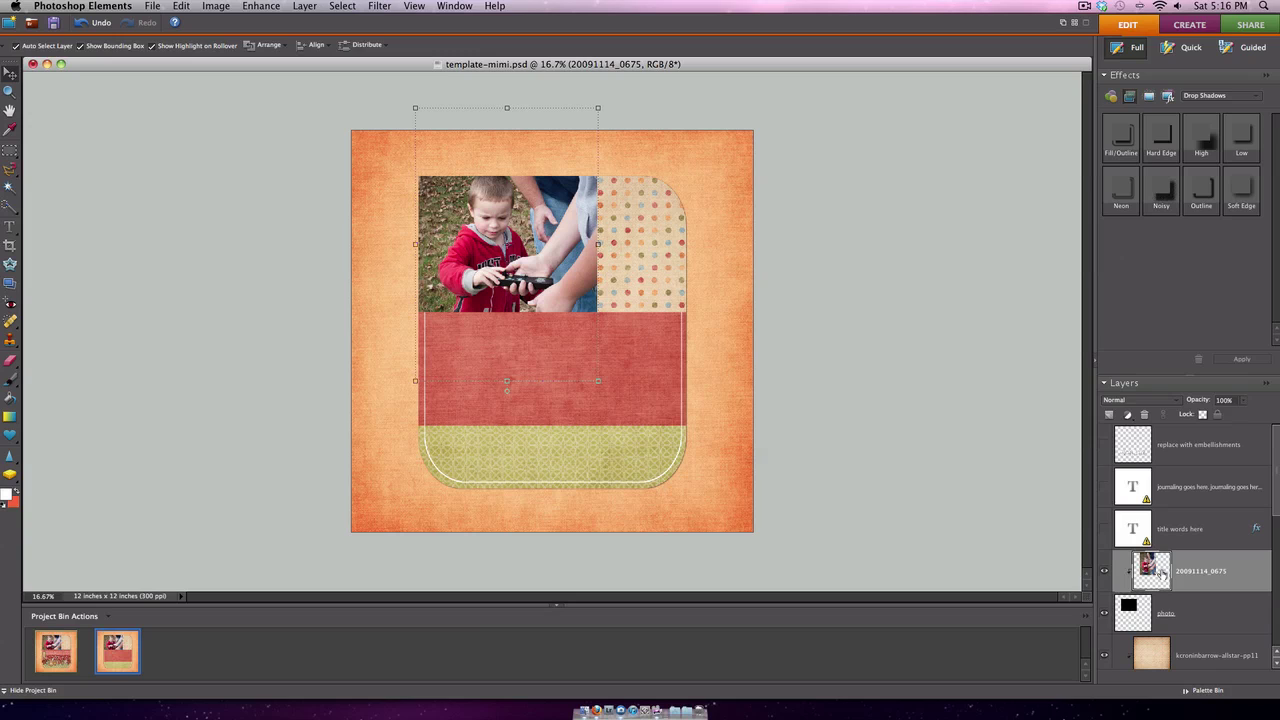
{"action": "left_click", "coordinate": [152, 6]}
{"action": "left_click", "coordinate": [176, 238]}
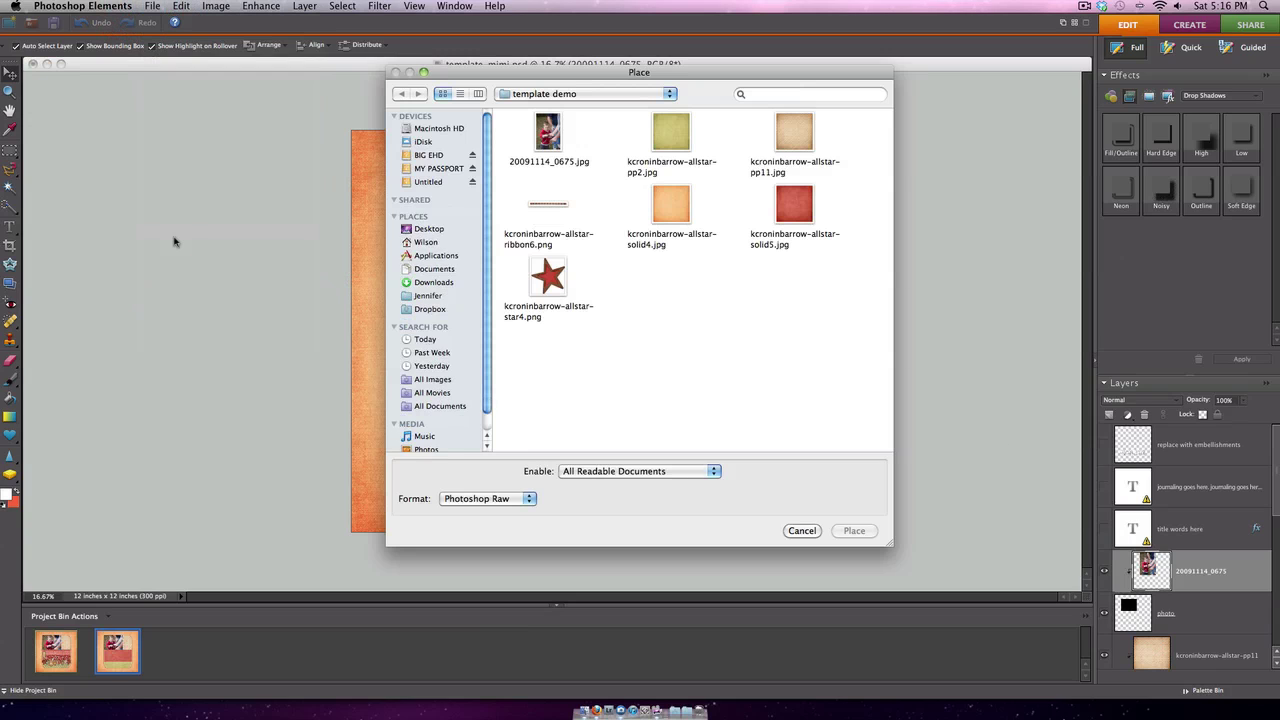
{"action": "left_click", "coordinate": [547, 205]}
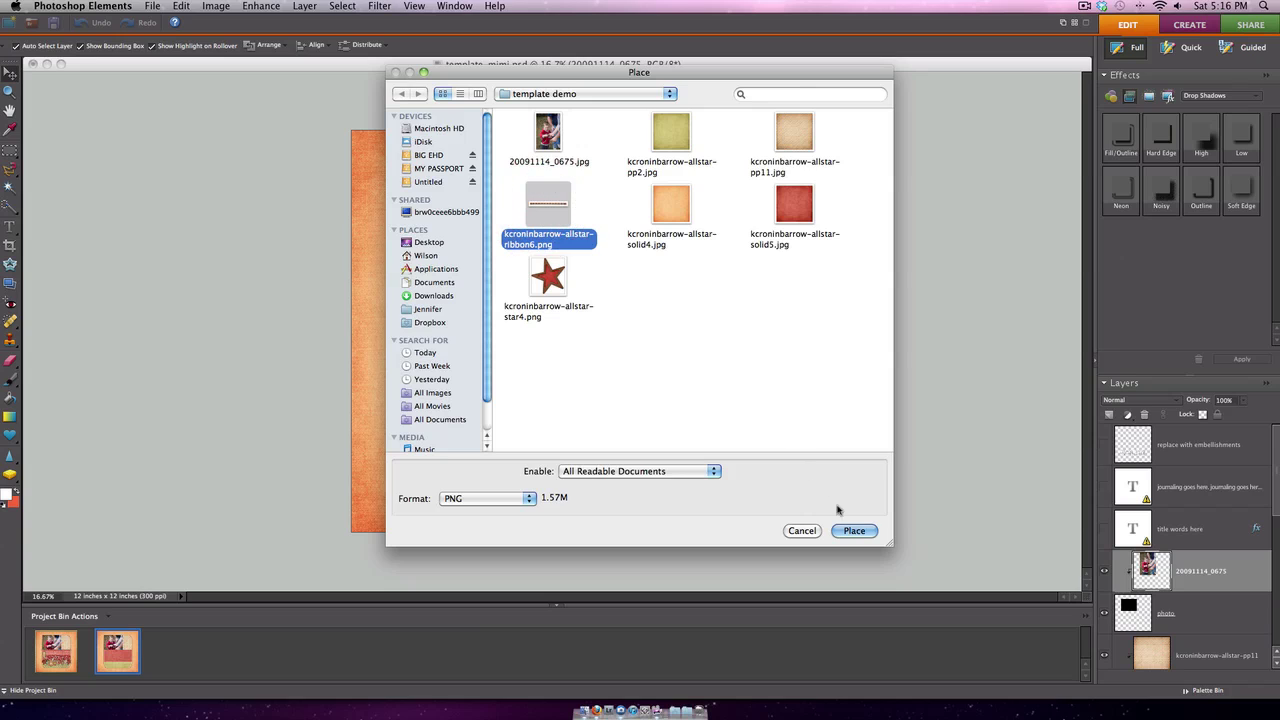
{"action": "left_click", "coordinate": [851, 531]}
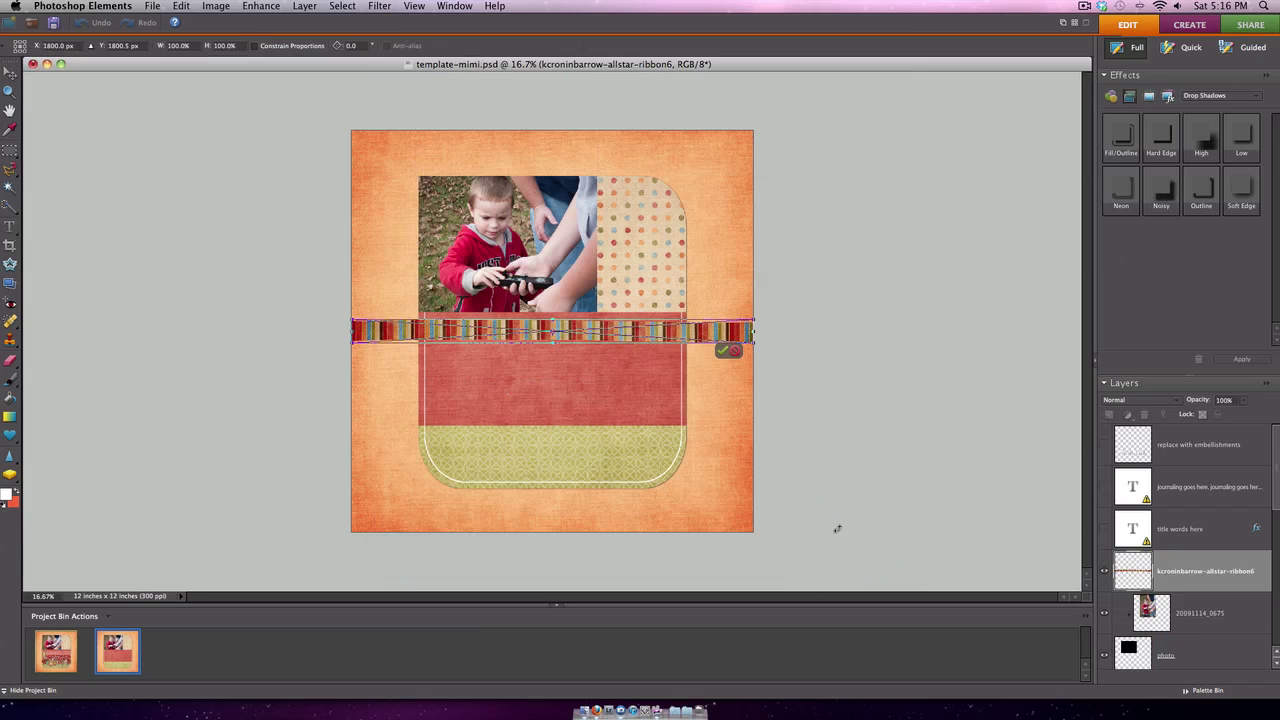
{"action": "key", "text": "Return"}
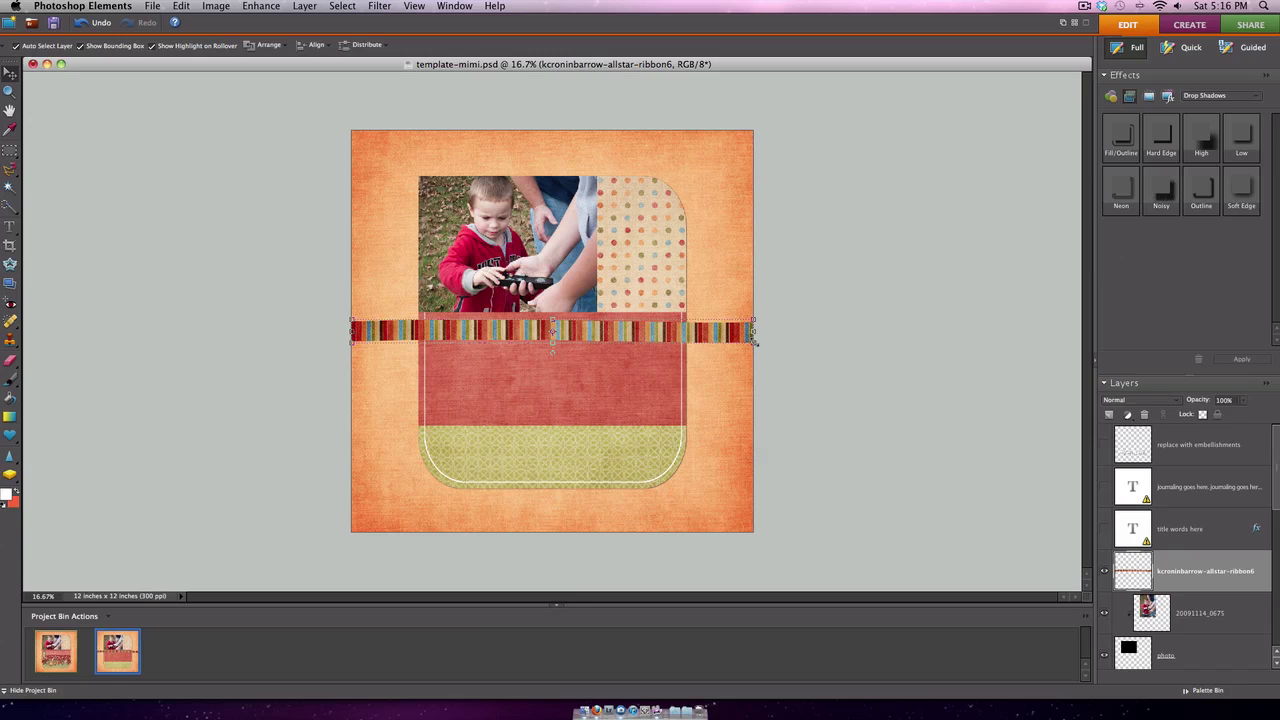
Step: Scale the ribbon down proportionally to just wider than the rounded block and position it over the seam between the red and green papers
{"action": "left_click_drag", "start_coordinate": [755, 341], "coordinate": [657, 421]}
{"action": "key", "text": "Return"}
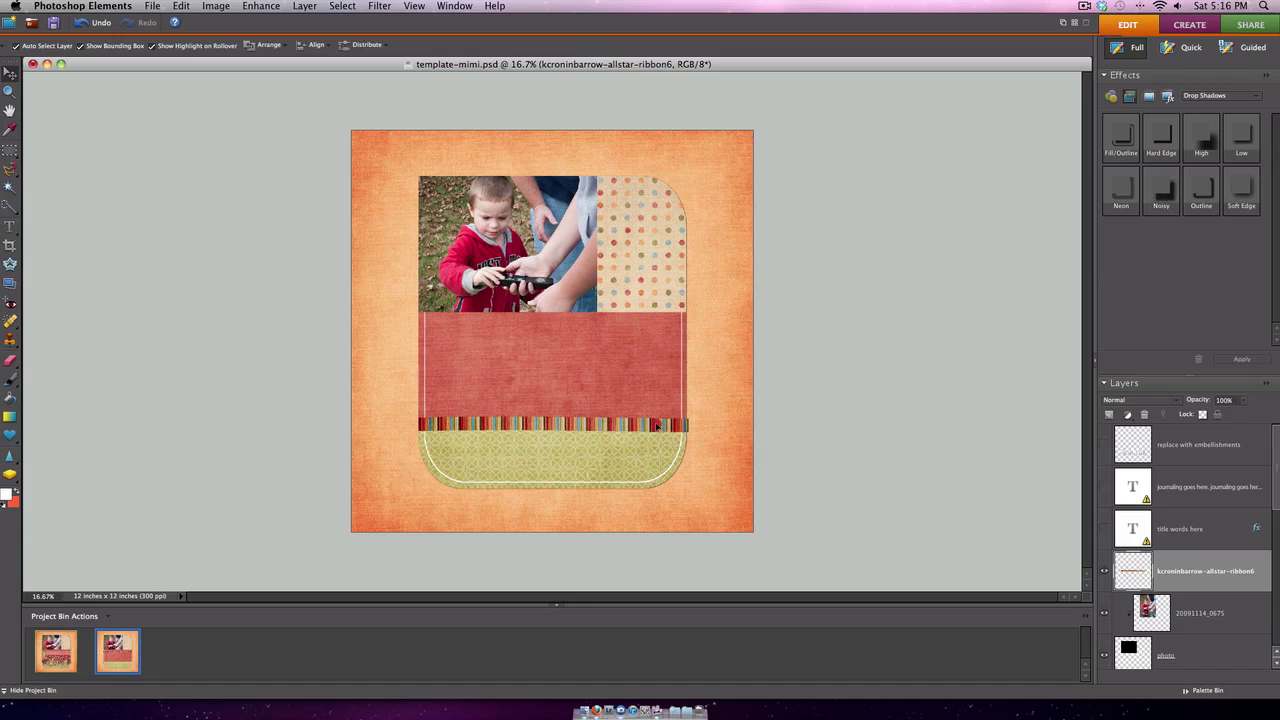
{"action": "left_click", "coordinate": [655, 424]}
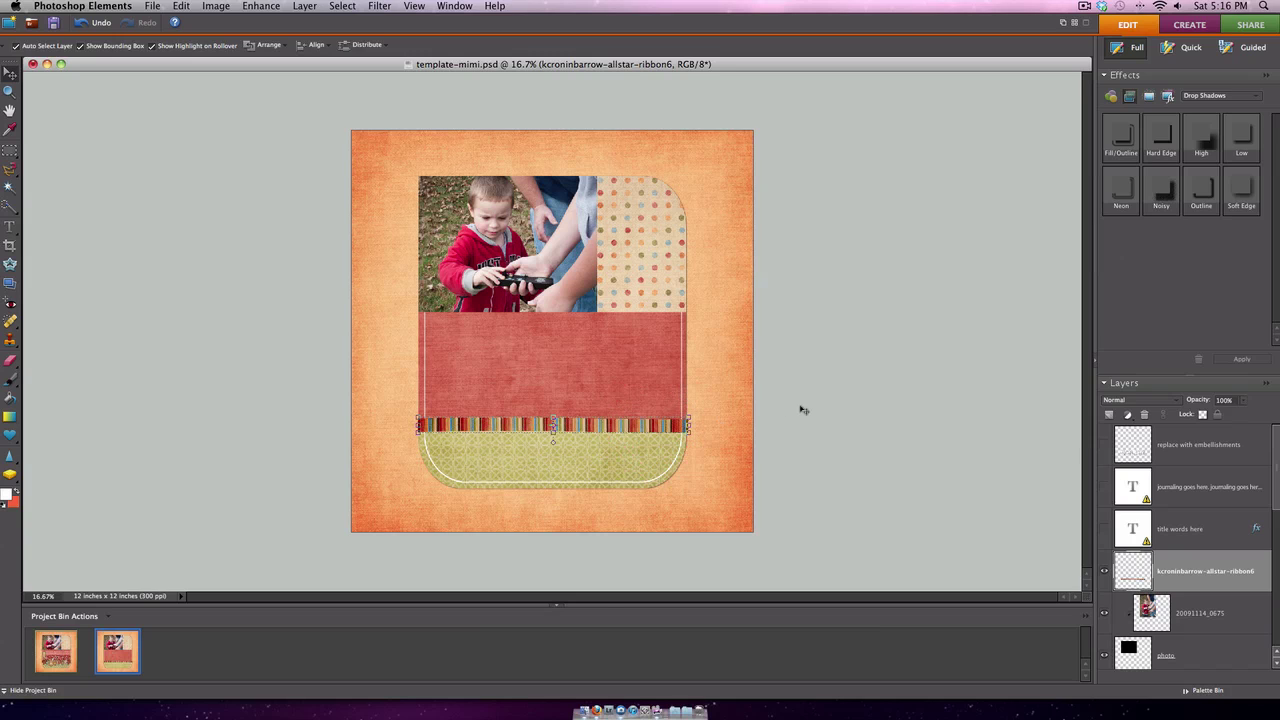
Step: Shrink the ribbon slightly so that its ends line up with the side edges of the rounded paper block
{"action": "key", "text": "super+equal"}
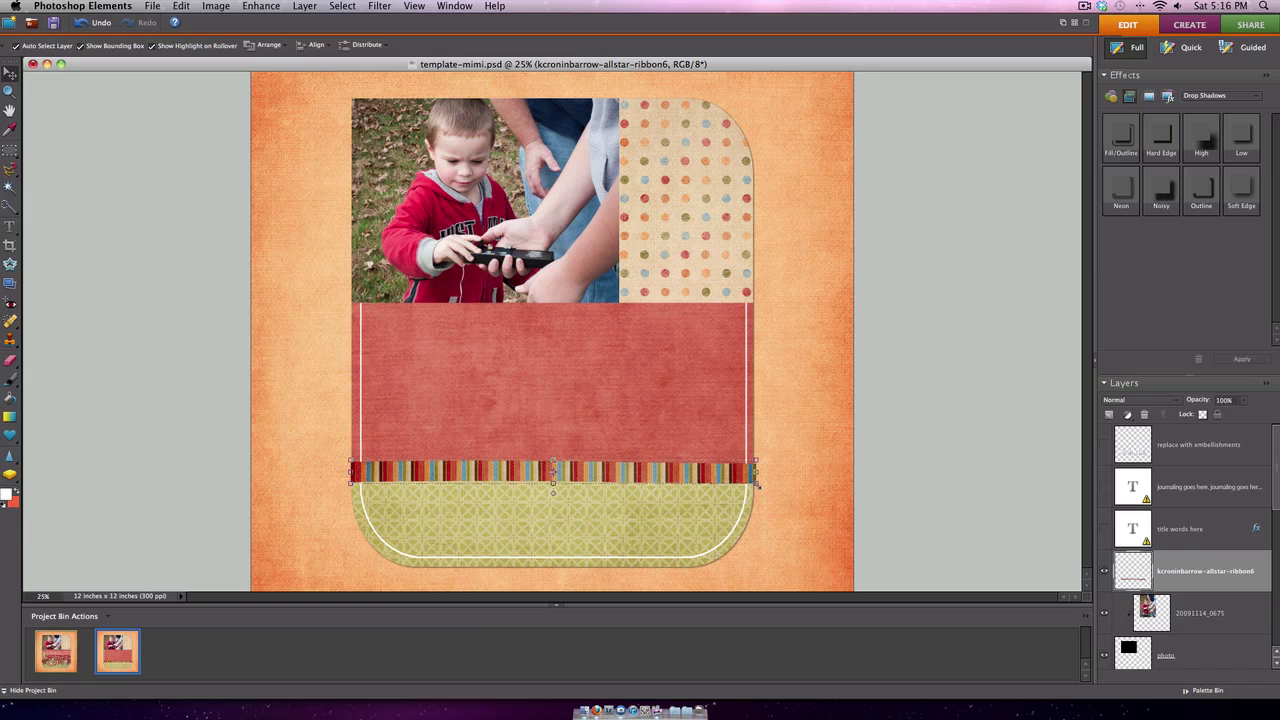
{"action": "left_click_drag", "start_coordinate": [757, 484], "coordinate": [756, 475]}
{"action": "key", "text": "Return"}
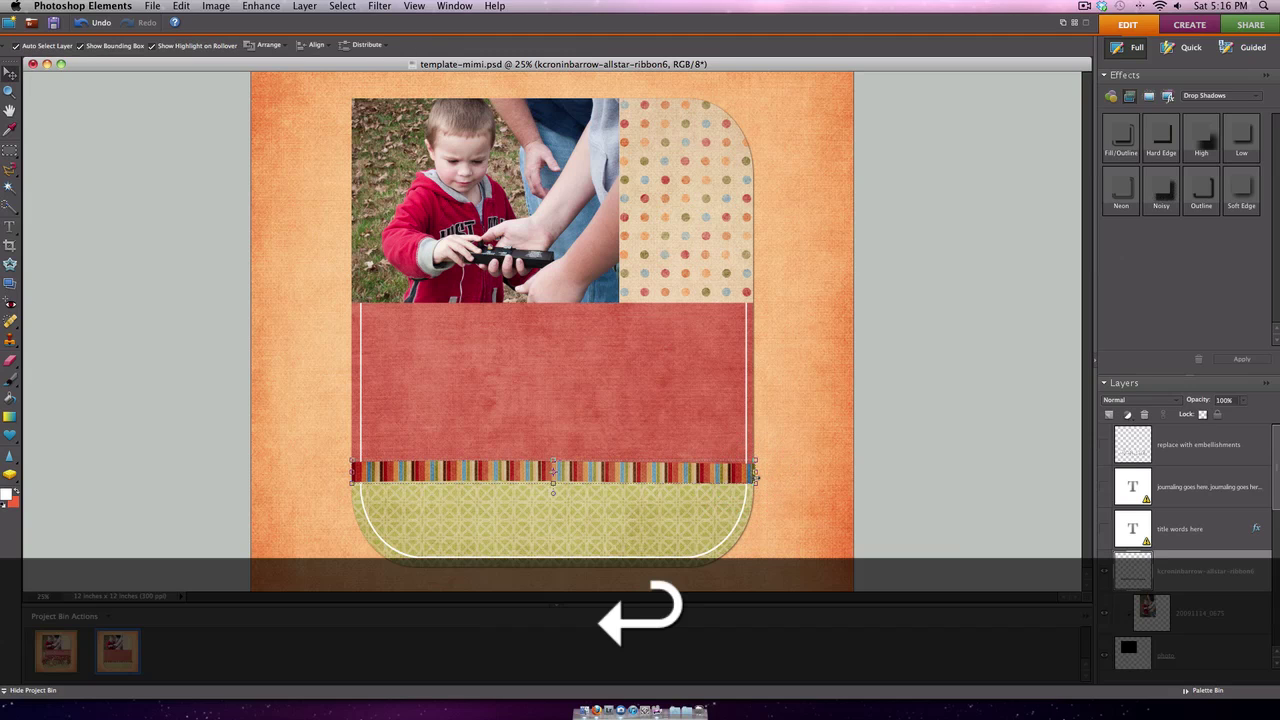
{"action": "left_click", "coordinate": [771, 479]}
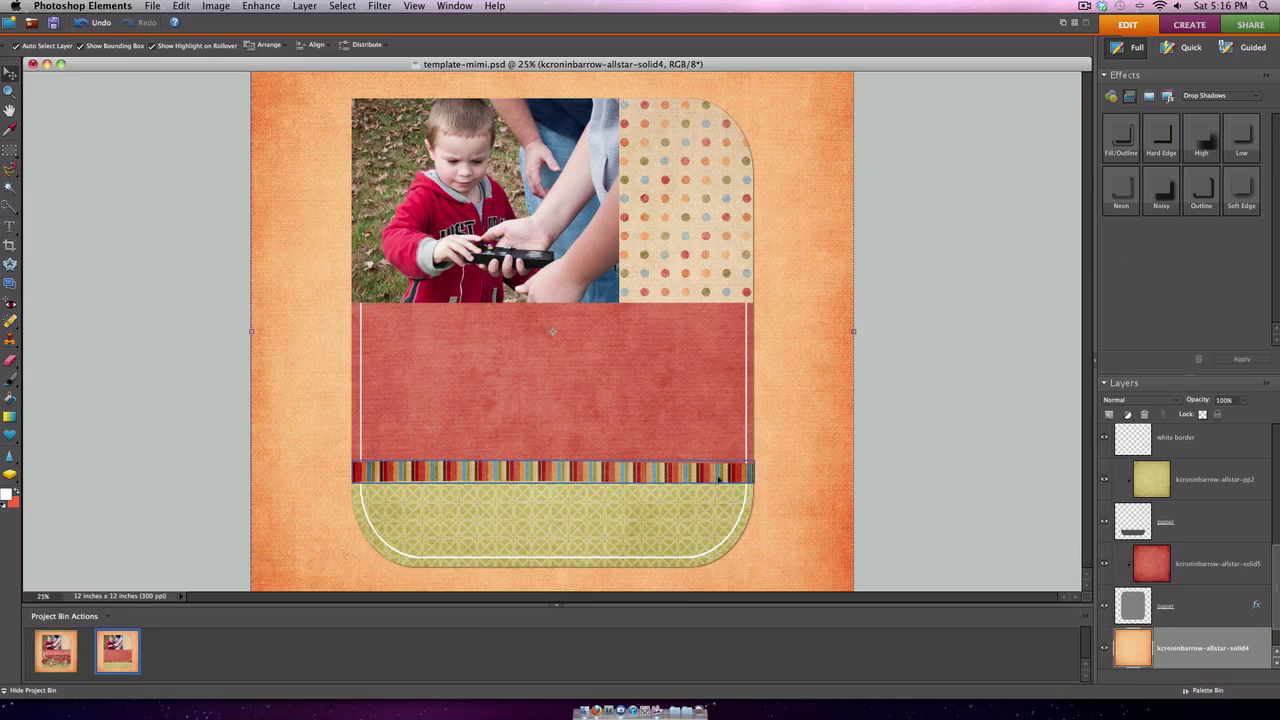
Step: Apply the Low drop shadow style to the kcroninbarrow-allstar-ribbon6 layer
{"action": "left_click", "coordinate": [714, 466]}
{"action": "left_click", "coordinate": [771, 471]}
{"action": "left_click", "coordinate": [755, 470]}
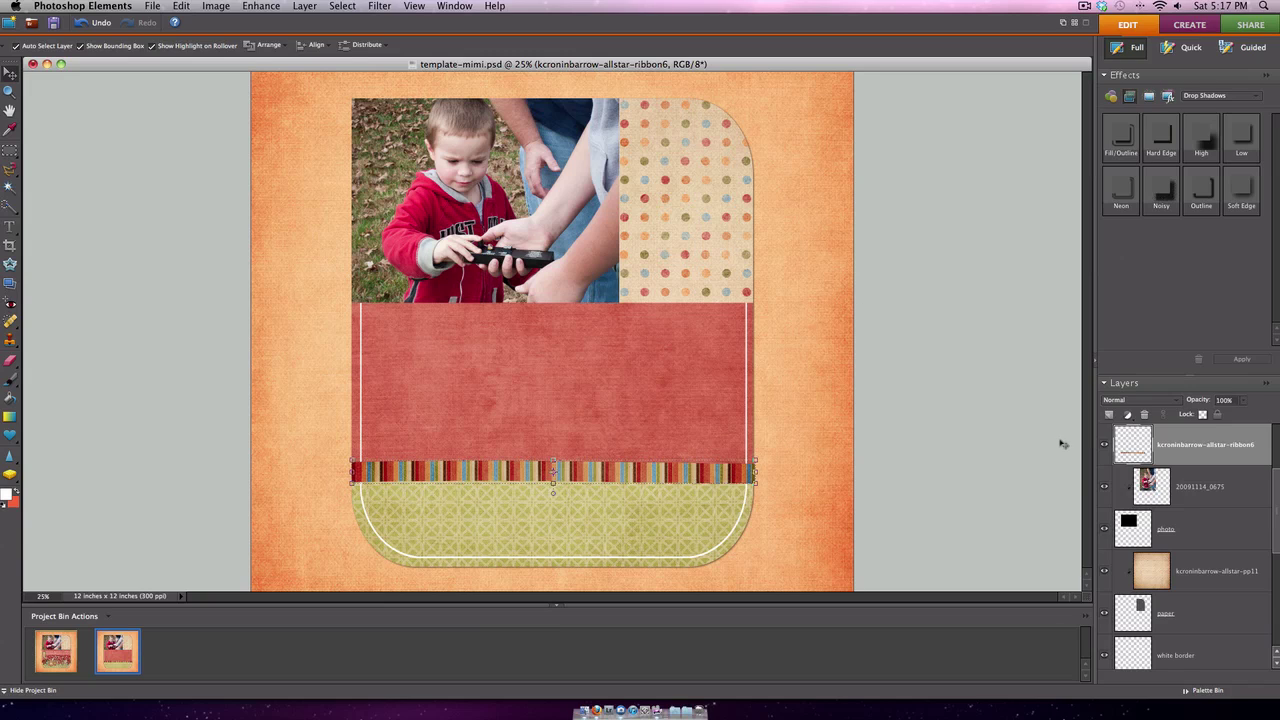
{"action": "left_click", "coordinate": [1140, 447]}
{"action": "left_click", "coordinate": [1199, 444]}
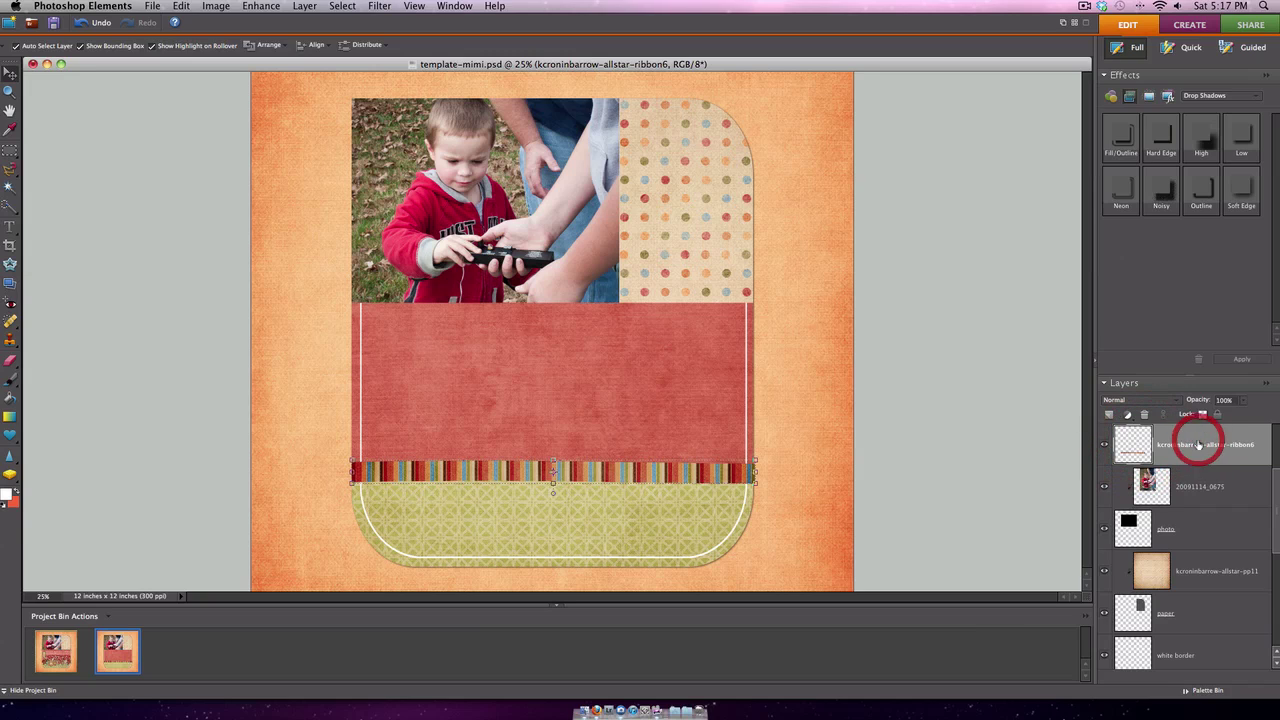
{"action": "left_click", "coordinate": [668, 477]}
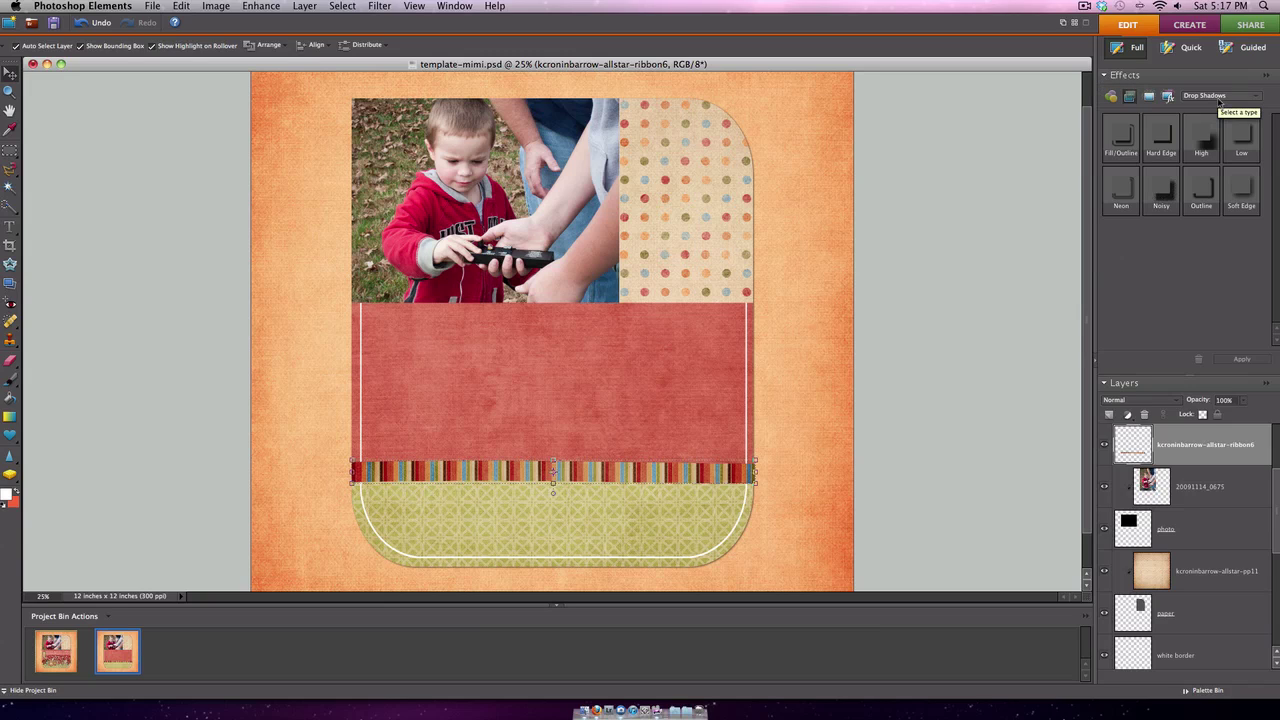
{"action": "left_click", "coordinate": [1243, 140]}
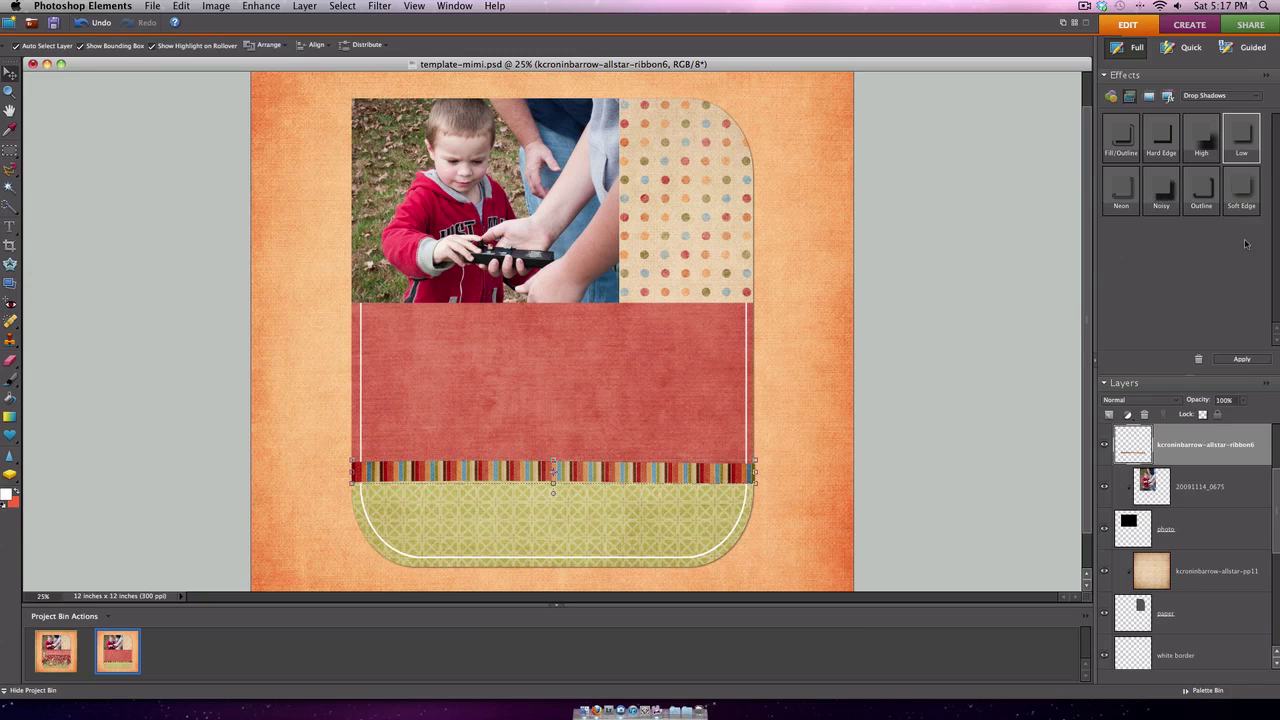
{"action": "left_click", "coordinate": [1242, 360]}
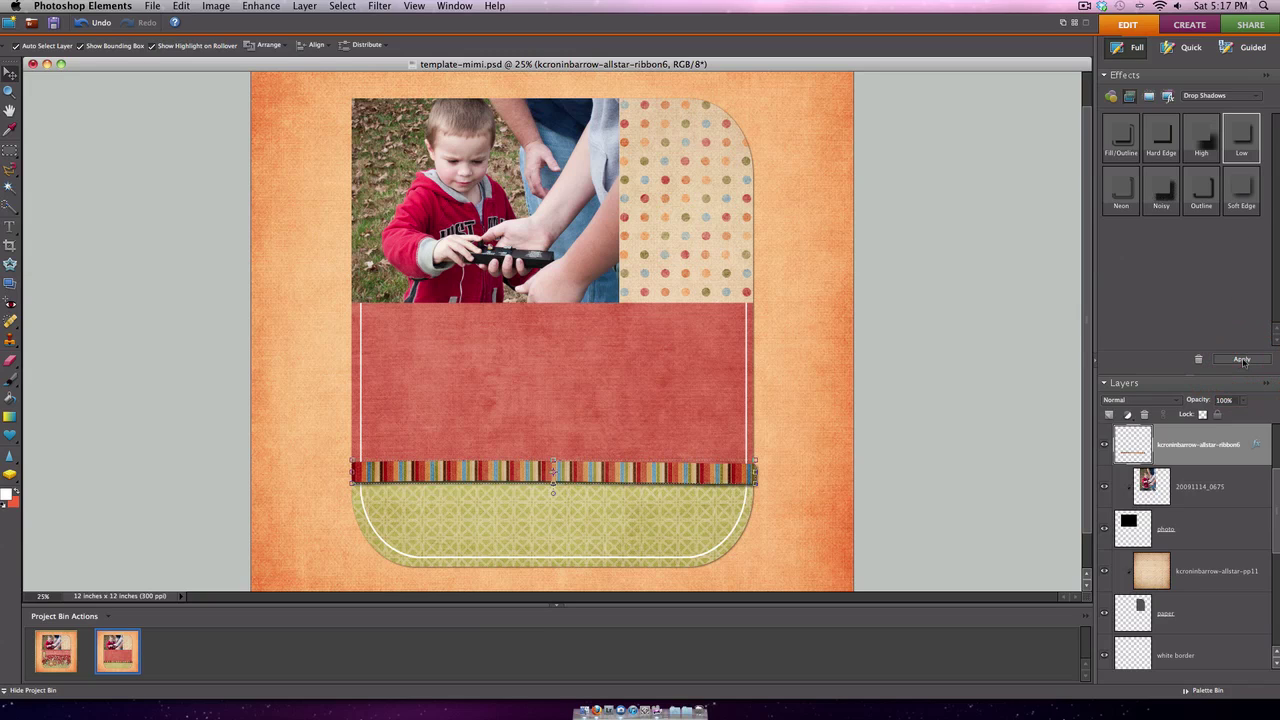
{"action": "left_click", "coordinate": [836, 413]}
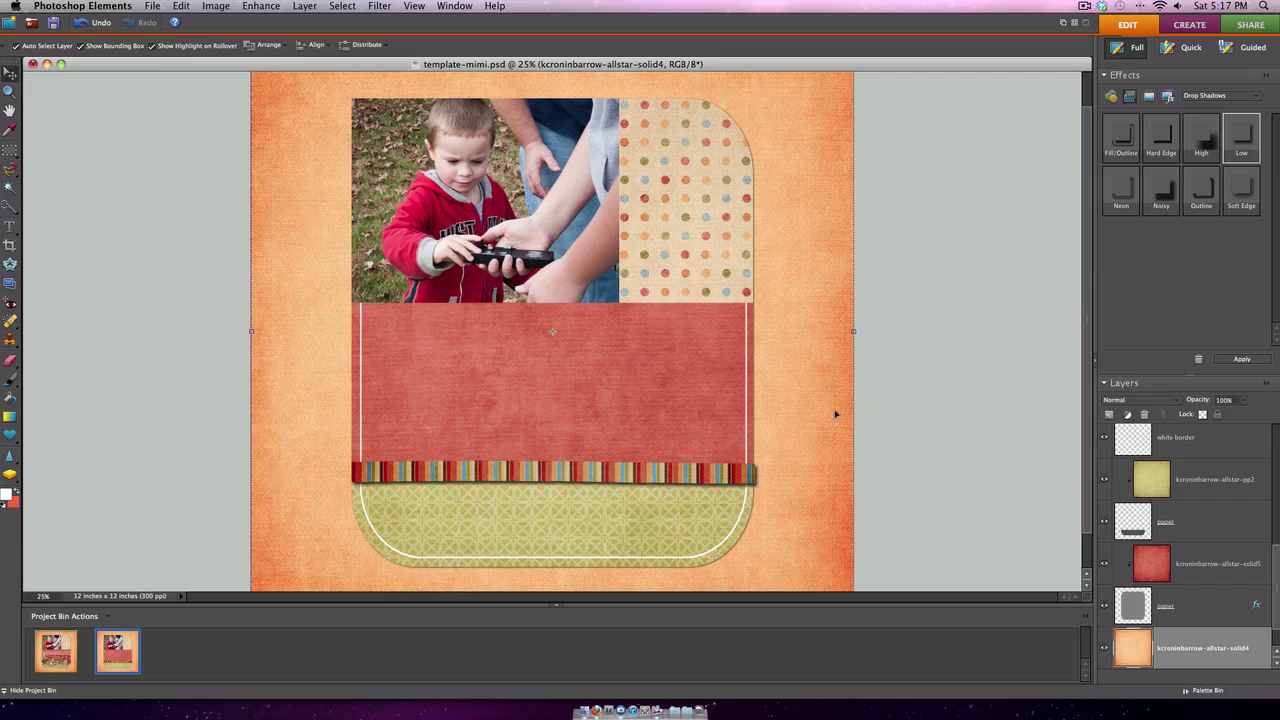
Step: Edit the ribbon layer's drop shadow, setting its size to 10 px and its distance to 8 px
{"action": "left_click", "coordinate": [714, 476]}
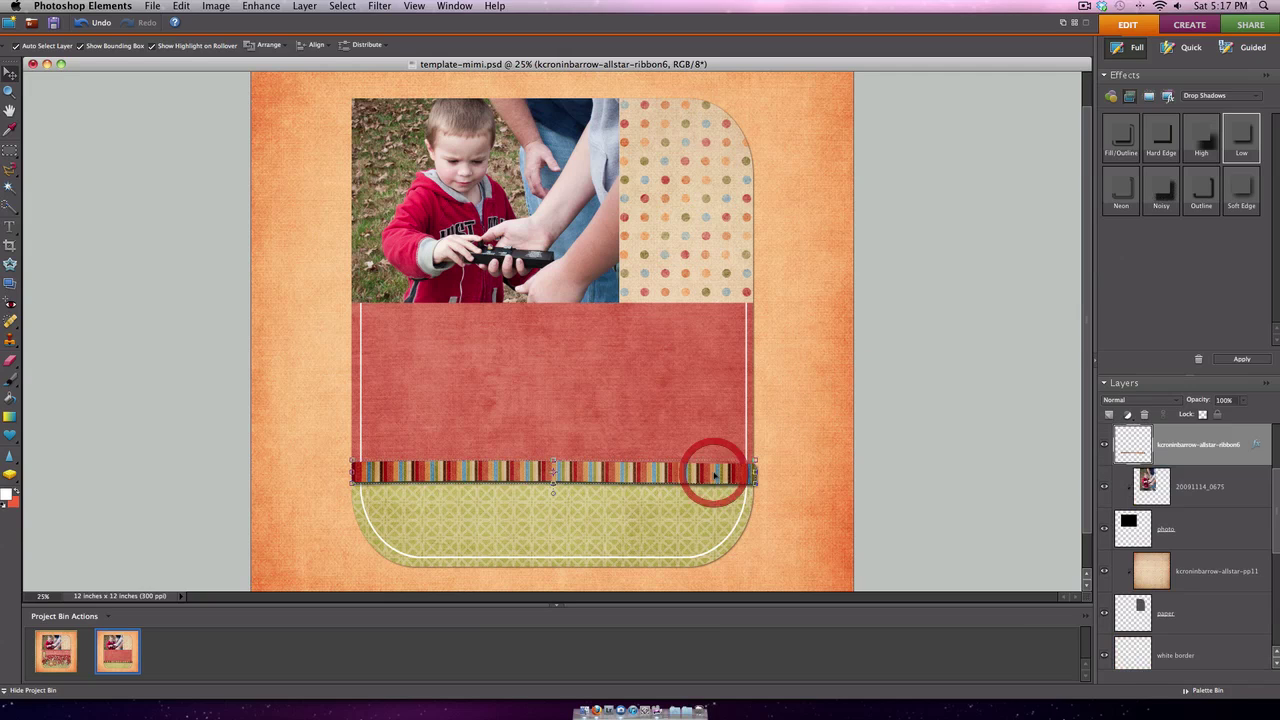
{"action": "left_click", "coordinate": [1256, 445]}
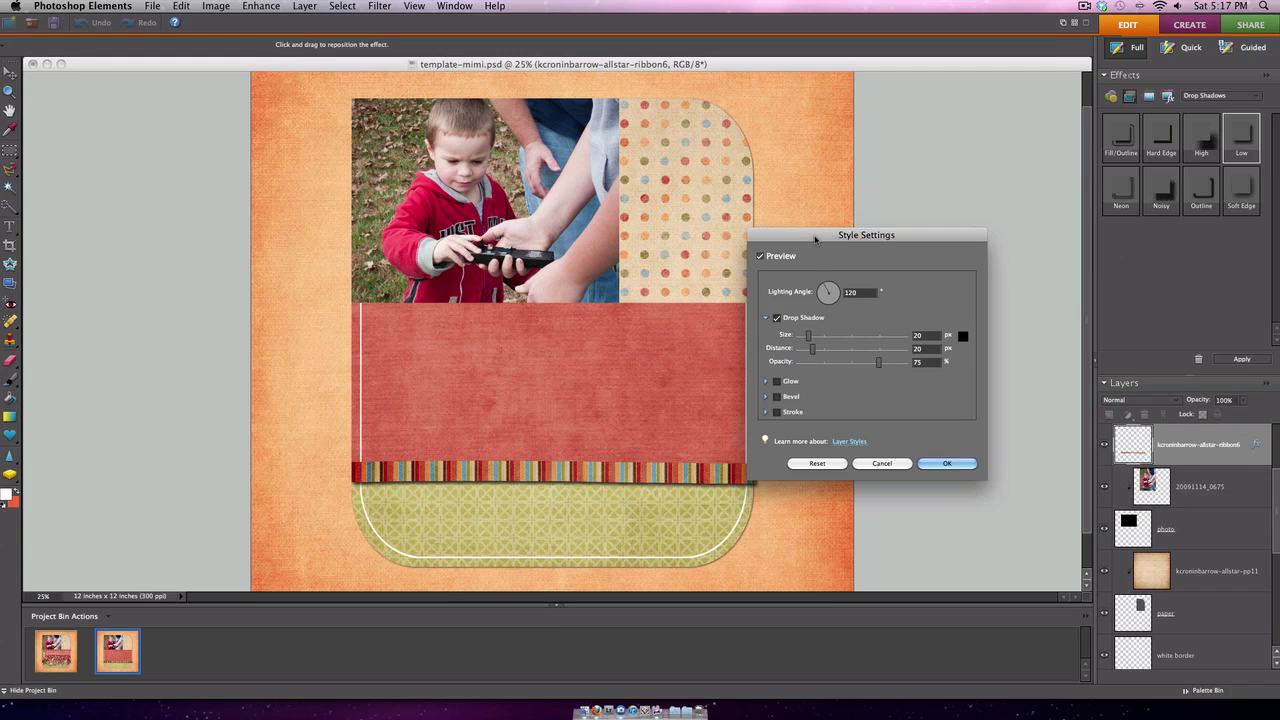
{"action": "left_click_drag", "start_coordinate": [815, 238], "coordinate": [842, 238]}
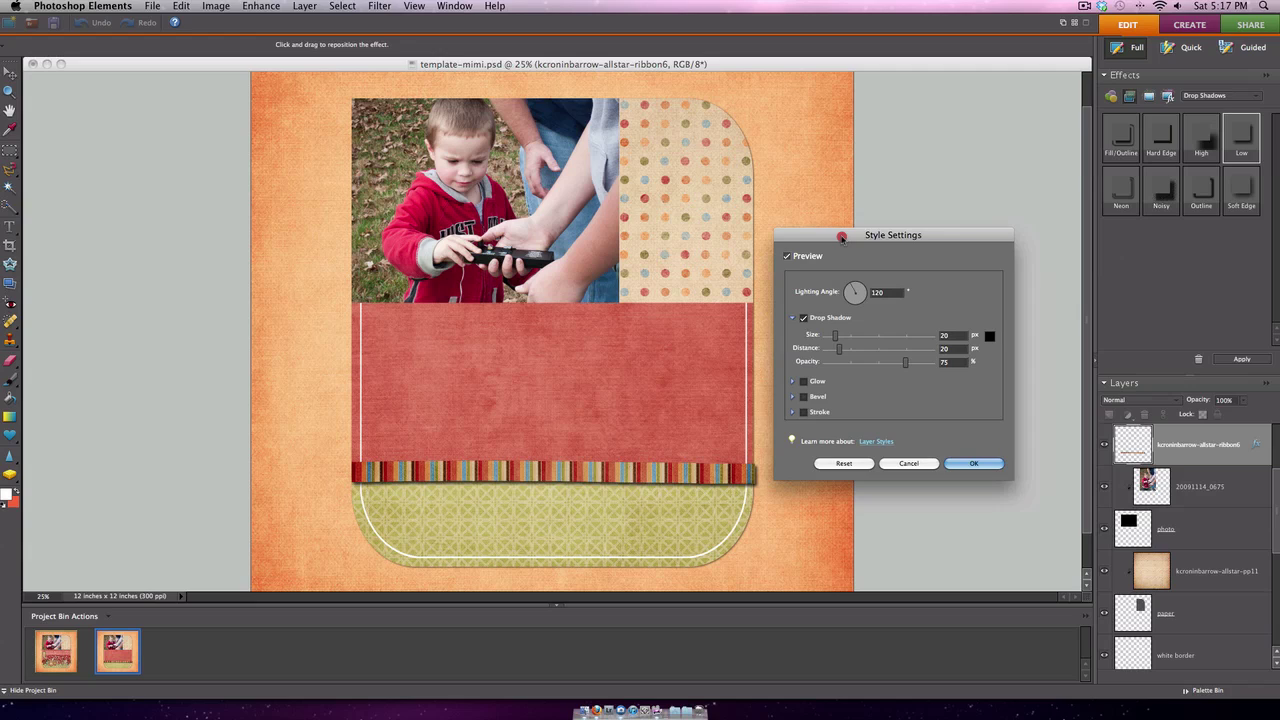
{"action": "double_click", "coordinate": [950, 336]}
{"action": "type", "text": "10"}
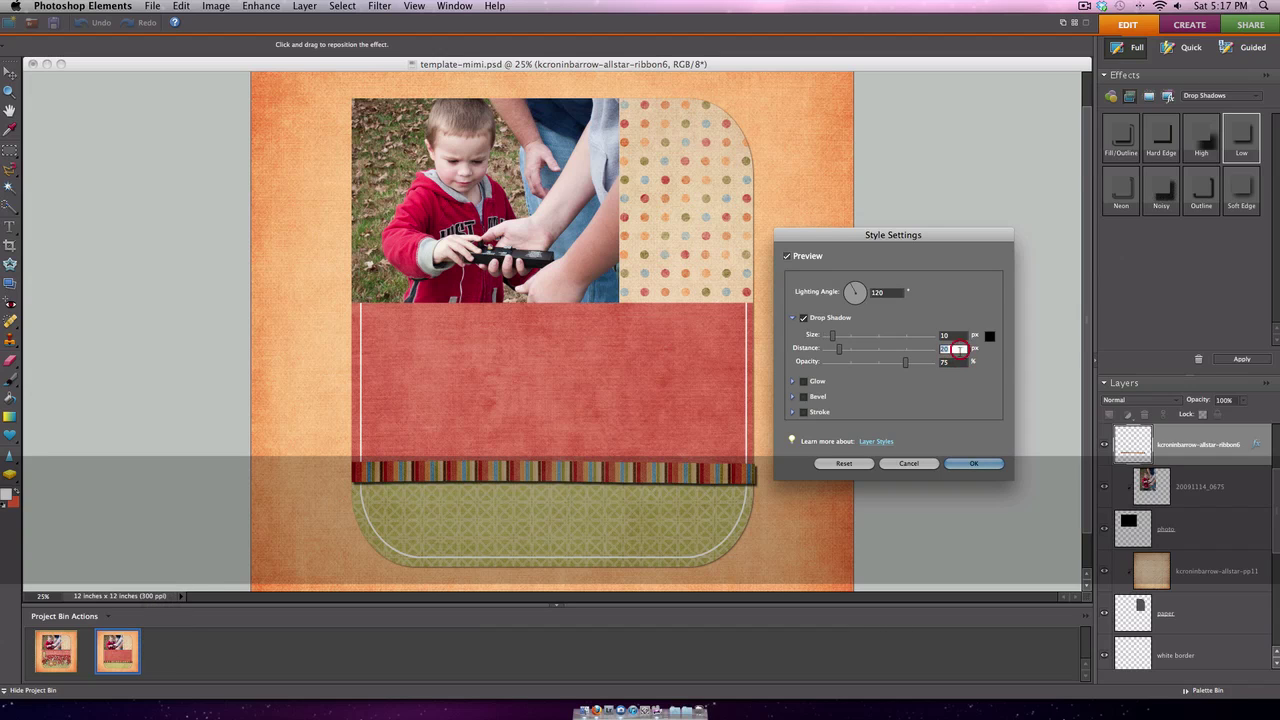
{"action": "double_click", "coordinate": [955, 348]}
{"action": "type", "text": "8"}
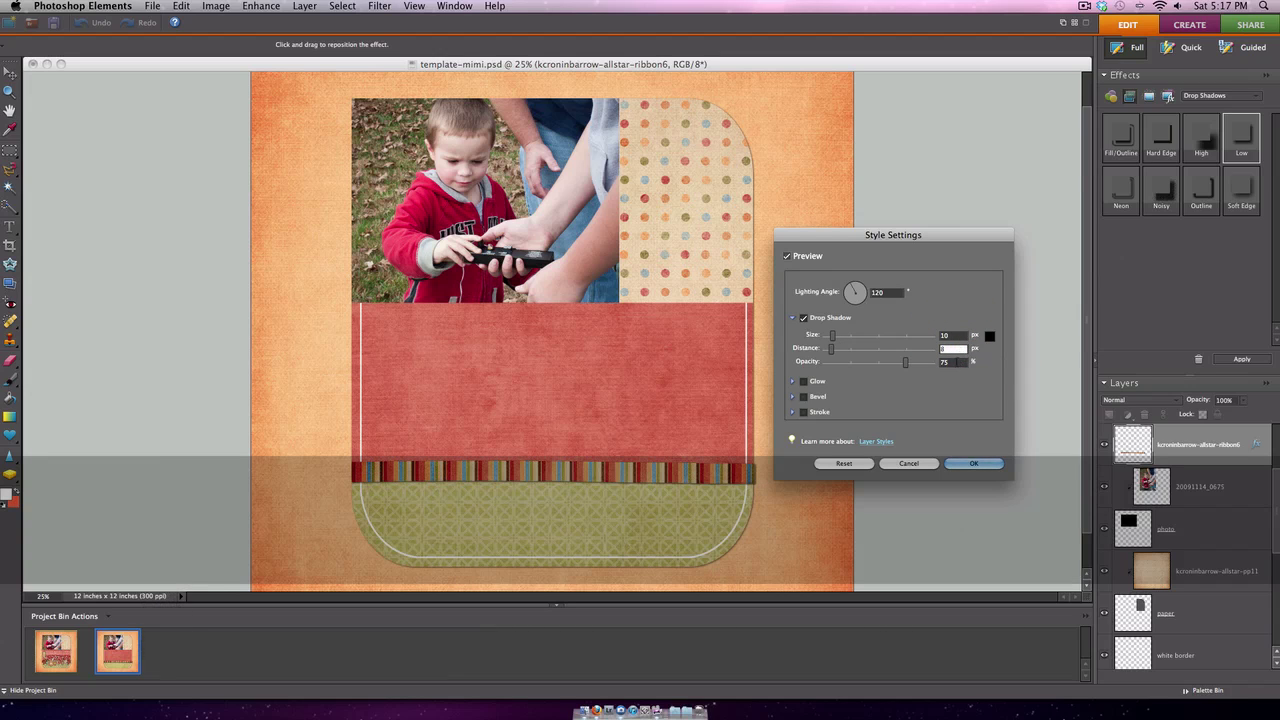
{"action": "left_click", "coordinate": [950, 348]}
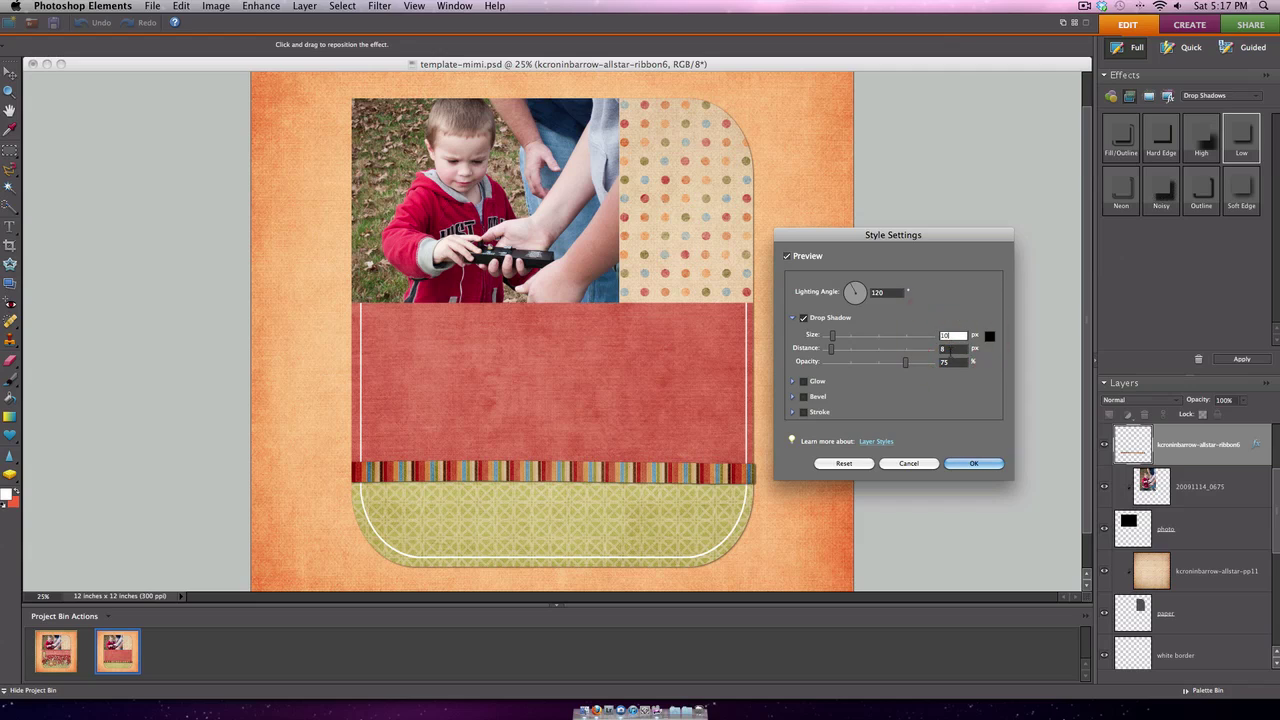
{"action": "left_click", "coordinate": [946, 361]}
{"action": "left_click", "coordinate": [969, 465]}
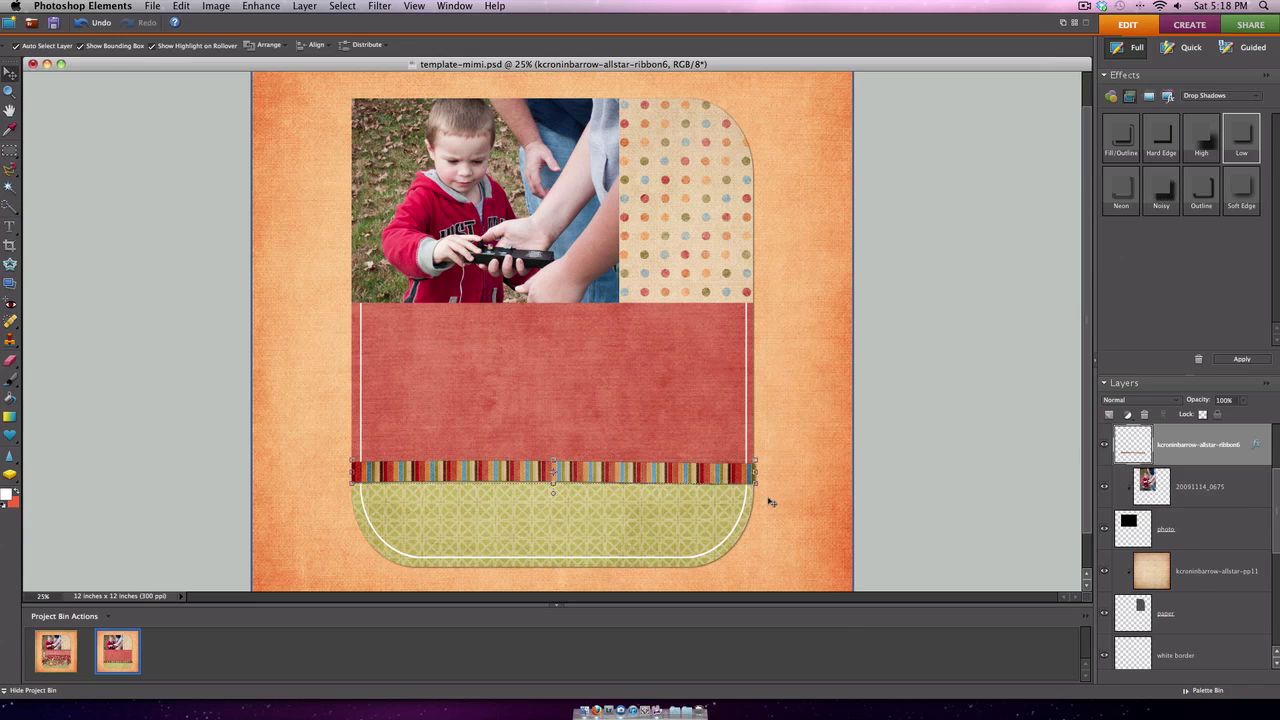
{"action": "left_click", "coordinate": [768, 498]}
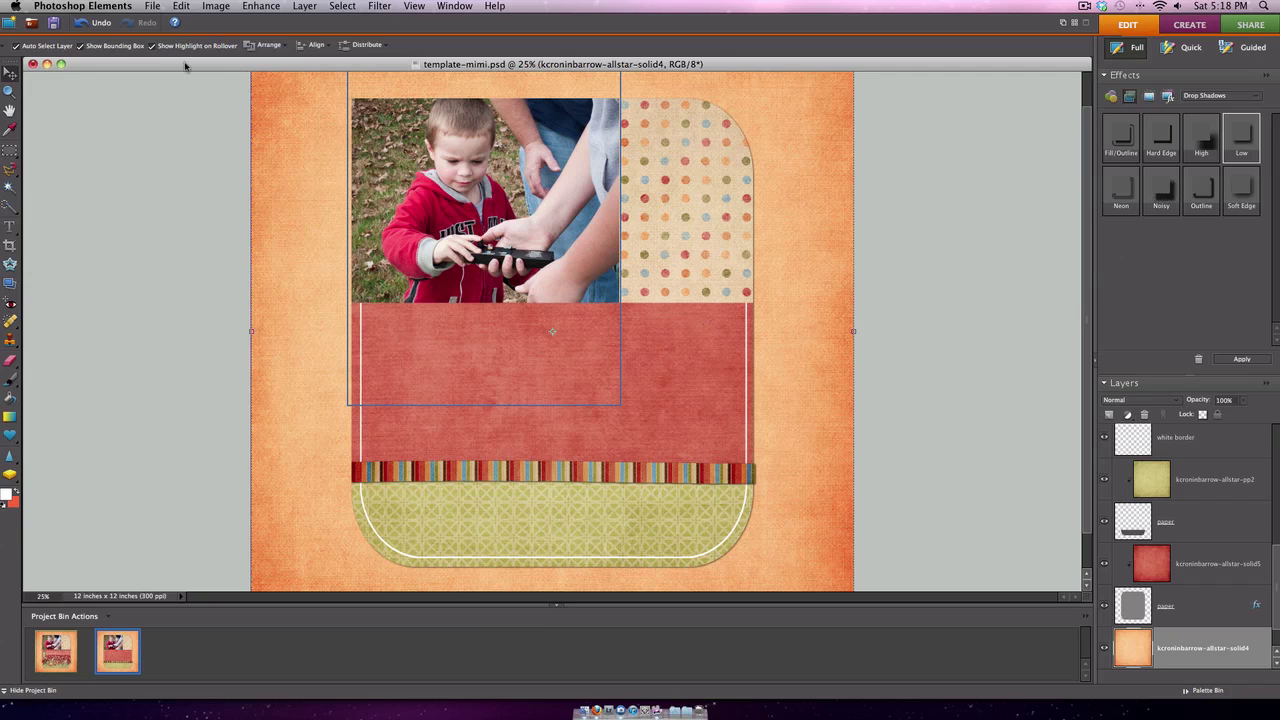
Step: Place kcroninbarrow-allstar-star4.png from the template demo folder into the layout at its default size
{"action": "left_click", "coordinate": [151, 6]}
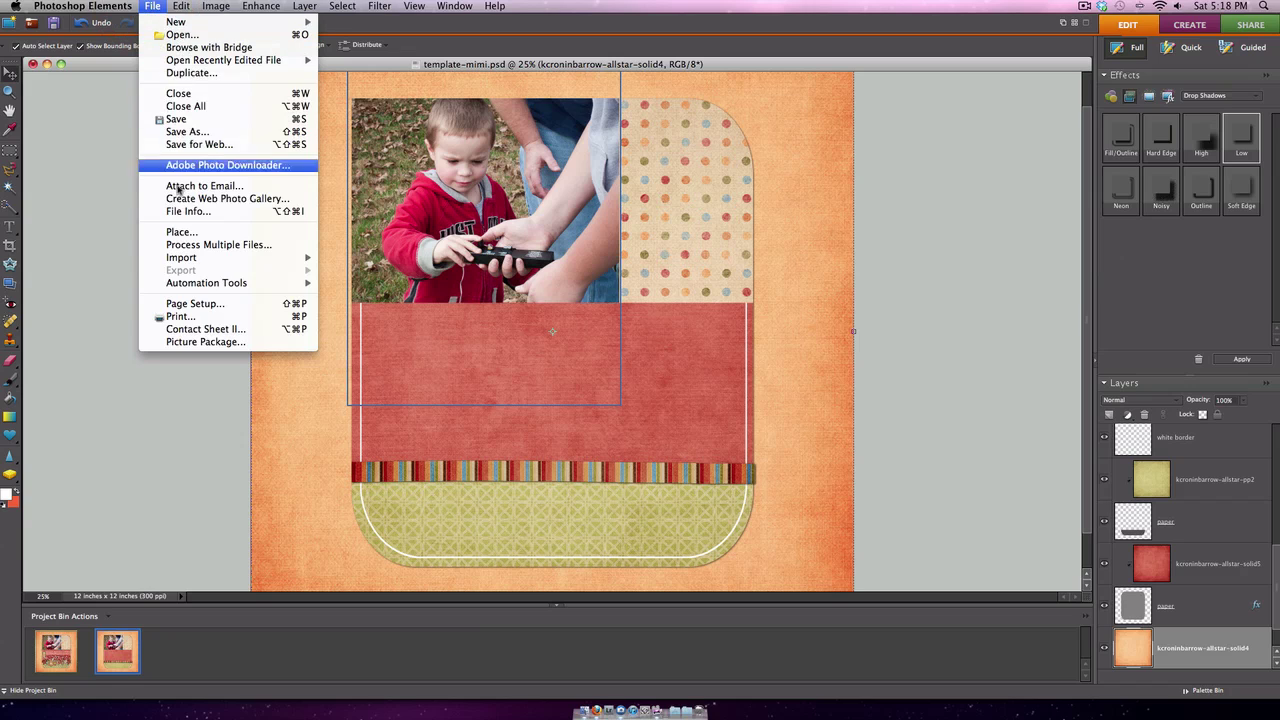
{"action": "left_click", "coordinate": [184, 235]}
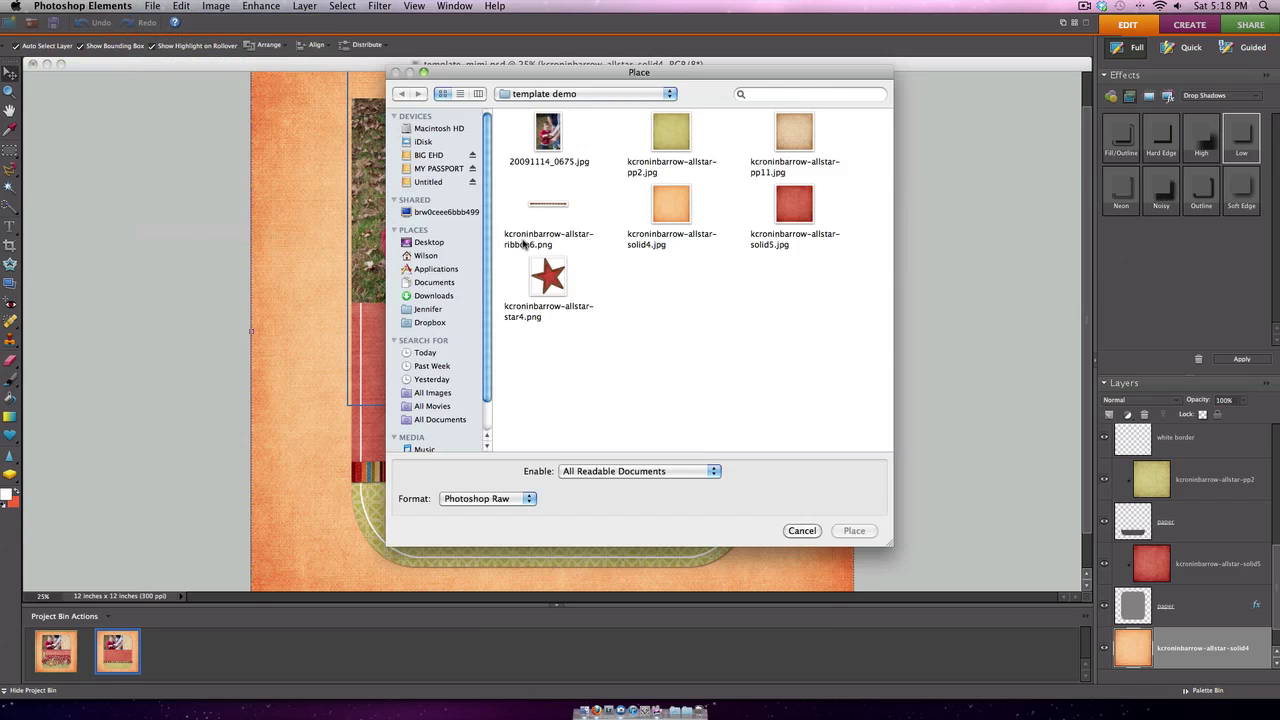
{"action": "double_click", "coordinate": [540, 262]}
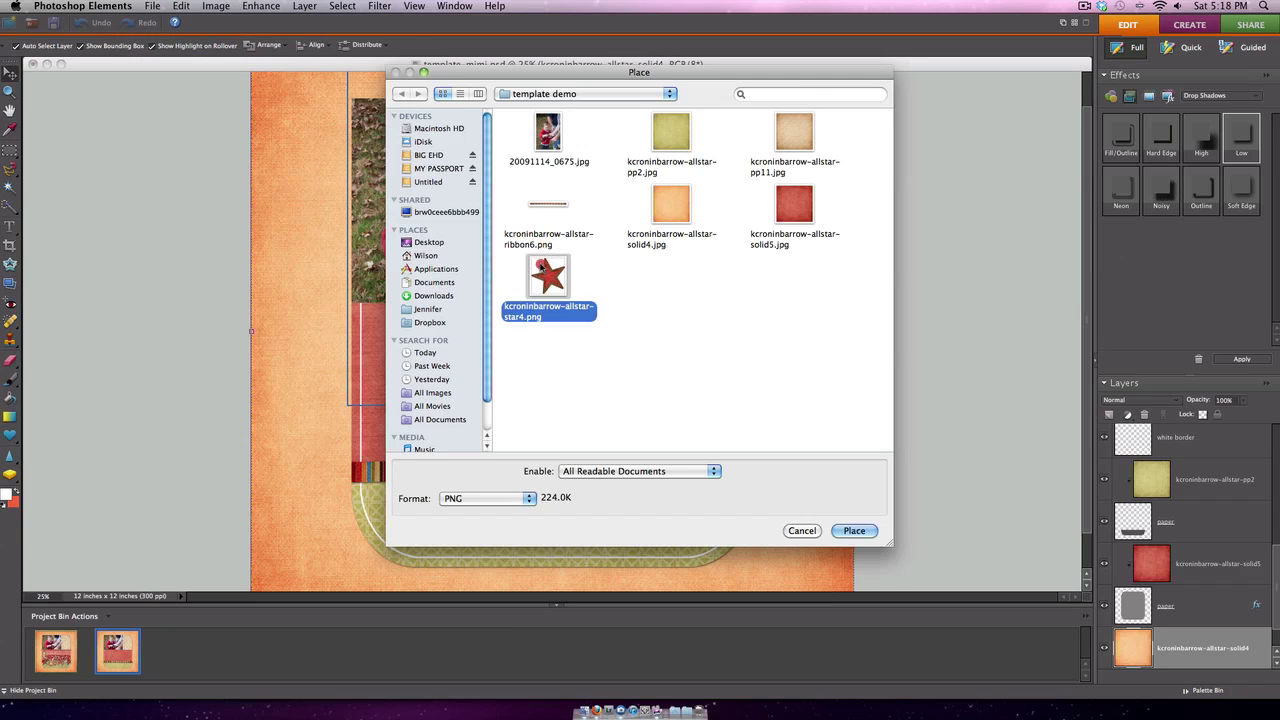
{"action": "key", "text": "Return"}
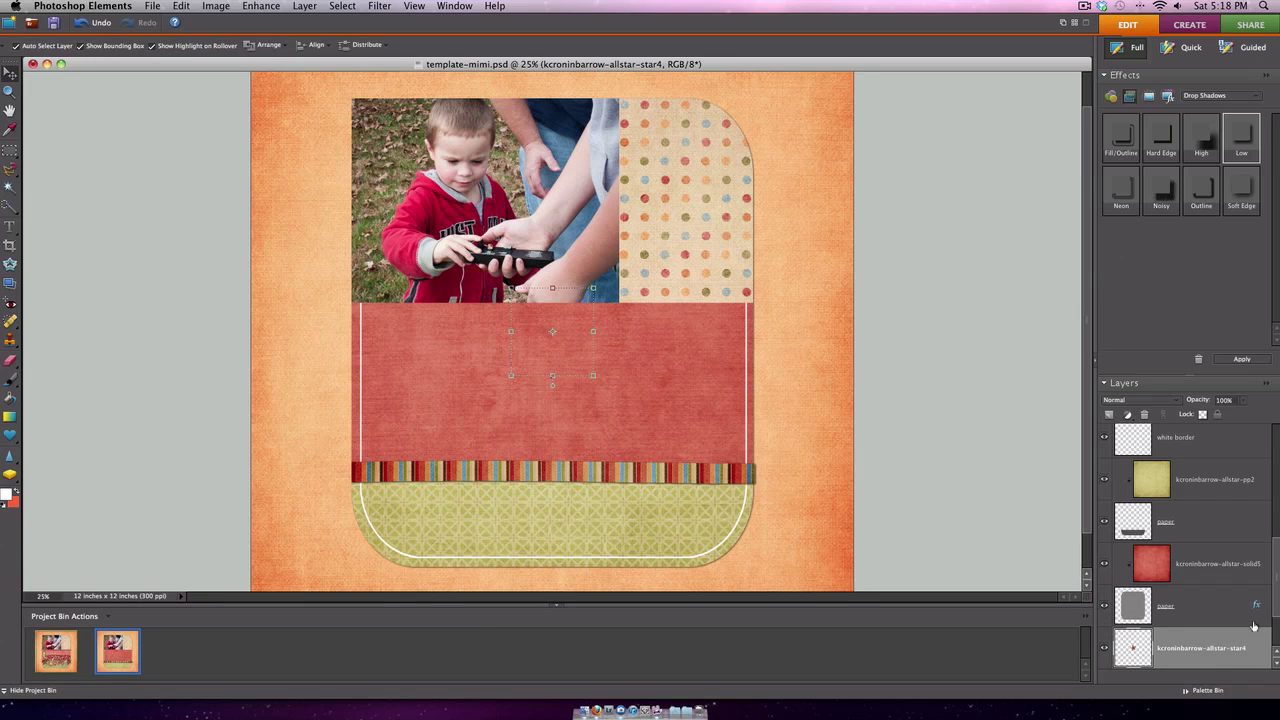
Step: Move the star layer up the layer stack to directly above the kcroninbarrow-allstar-ribbon6 layer
{"action": "left_click_drag", "start_coordinate": [1276, 616], "coordinate": [1276, 636]}
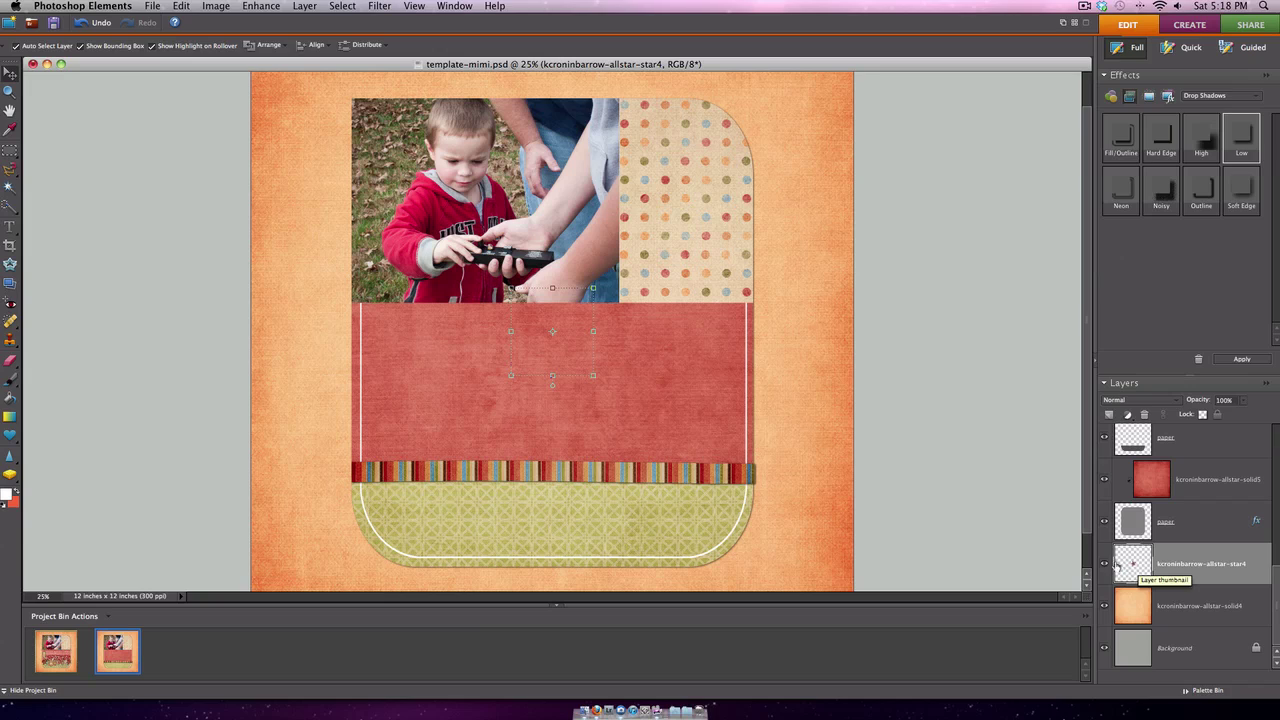
{"action": "left_click", "coordinate": [1173, 553]}
{"action": "left_click_drag", "start_coordinate": [1173, 553], "coordinate": [1169, 471]}
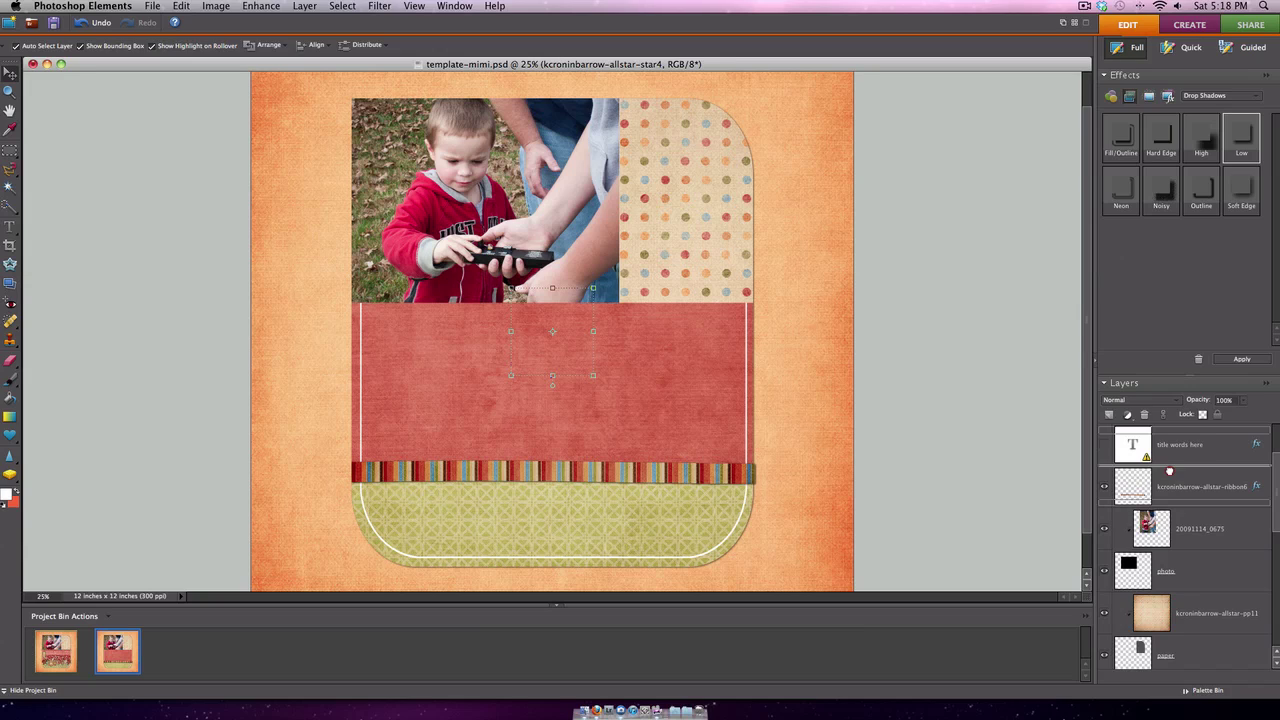
{"action": "left_click_drag", "start_coordinate": [1169, 471], "coordinate": [1170, 472]}
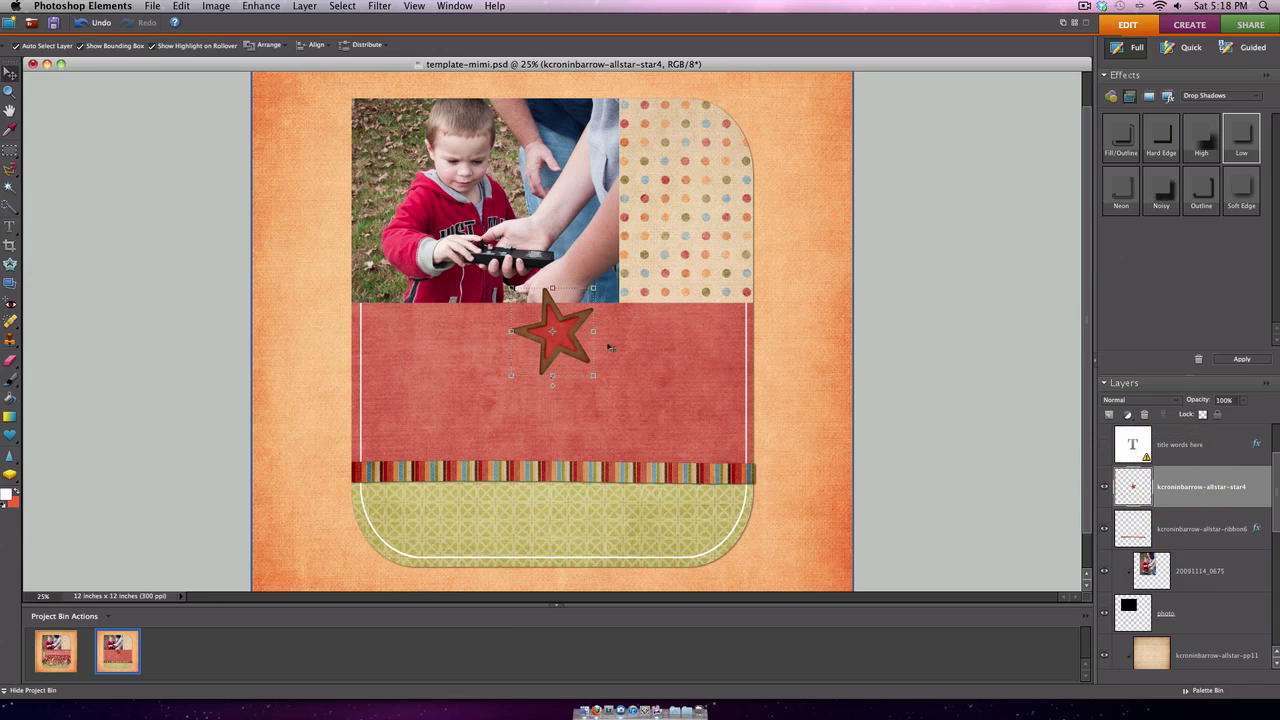
Step: Scale the star proportionally to 85.7% and position it over the left end of the ribbon
{"action": "left_click_drag", "start_coordinate": [553, 332], "coordinate": [406, 483]}
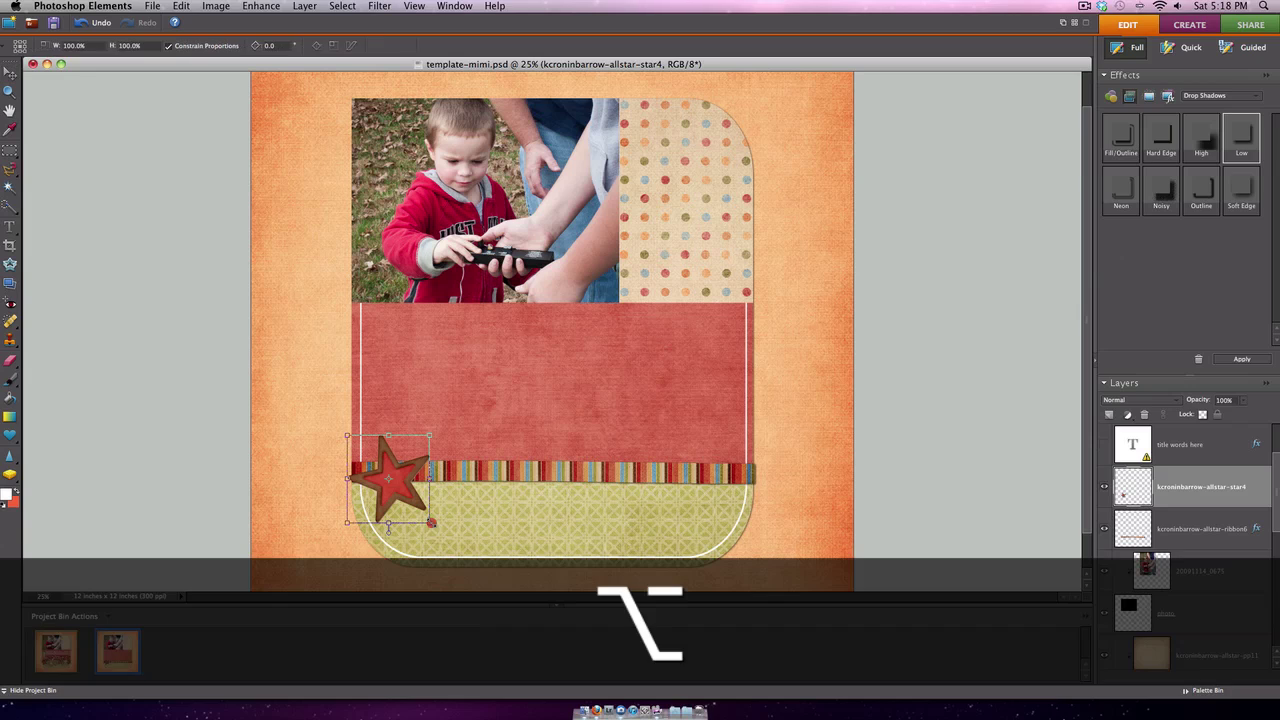
{"action": "left_click_drag", "start_coordinate": [430, 521], "coordinate": [381, 496]}
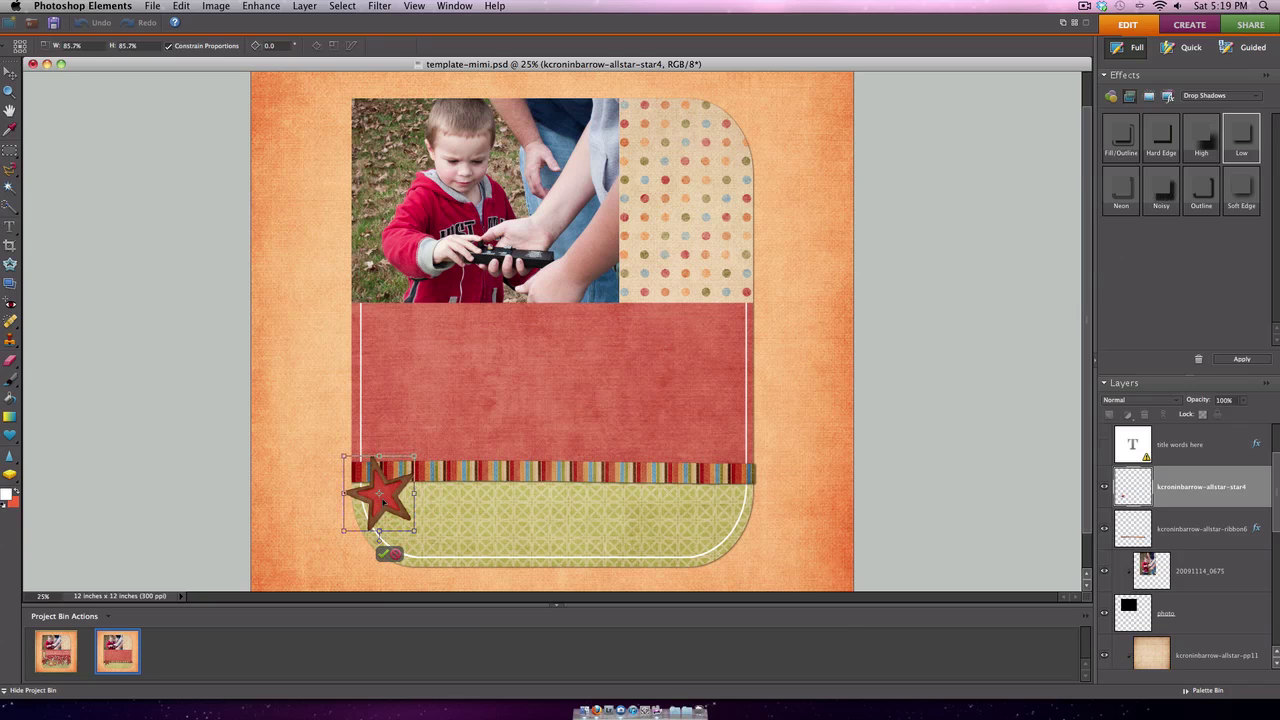
{"action": "key", "text": "Return"}
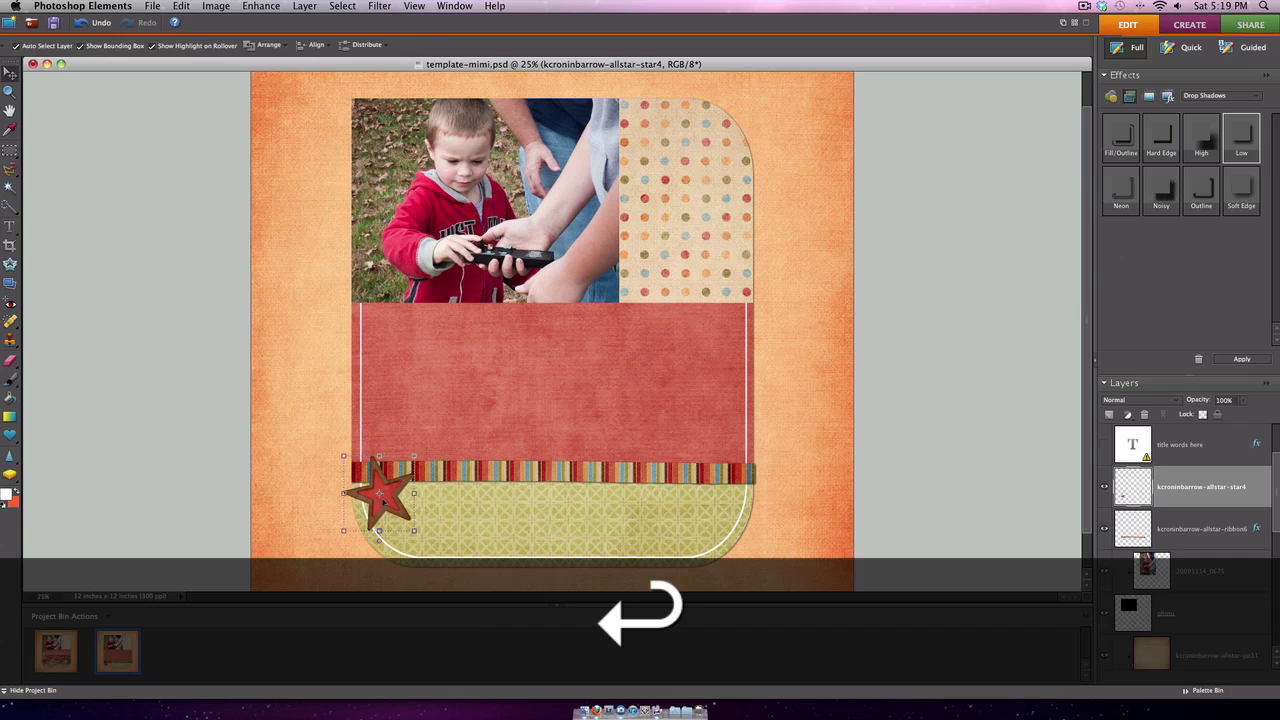
{"action": "left_click", "coordinate": [478, 510]}
Step: Apply the Low drop shadow style to the star and set the shadow's size to 14 px and distance to 12 px
{"action": "left_click", "coordinate": [395, 505]}
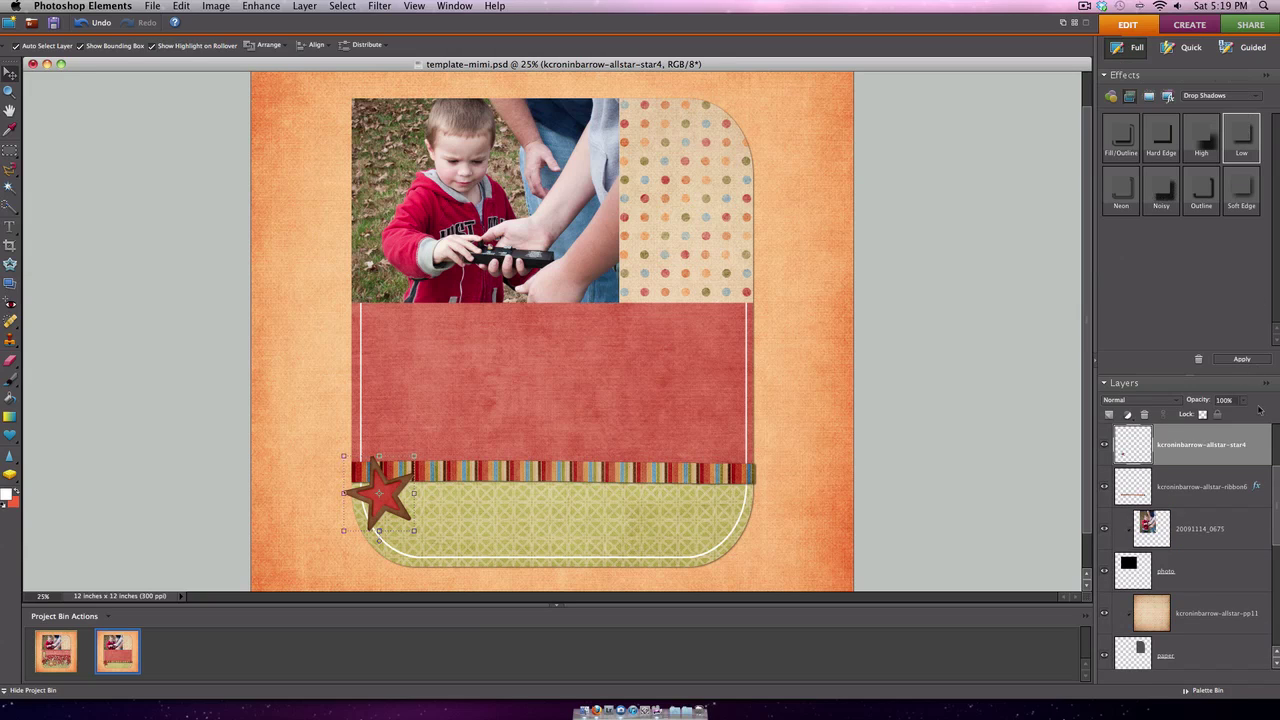
{"action": "left_click", "coordinate": [1254, 360]}
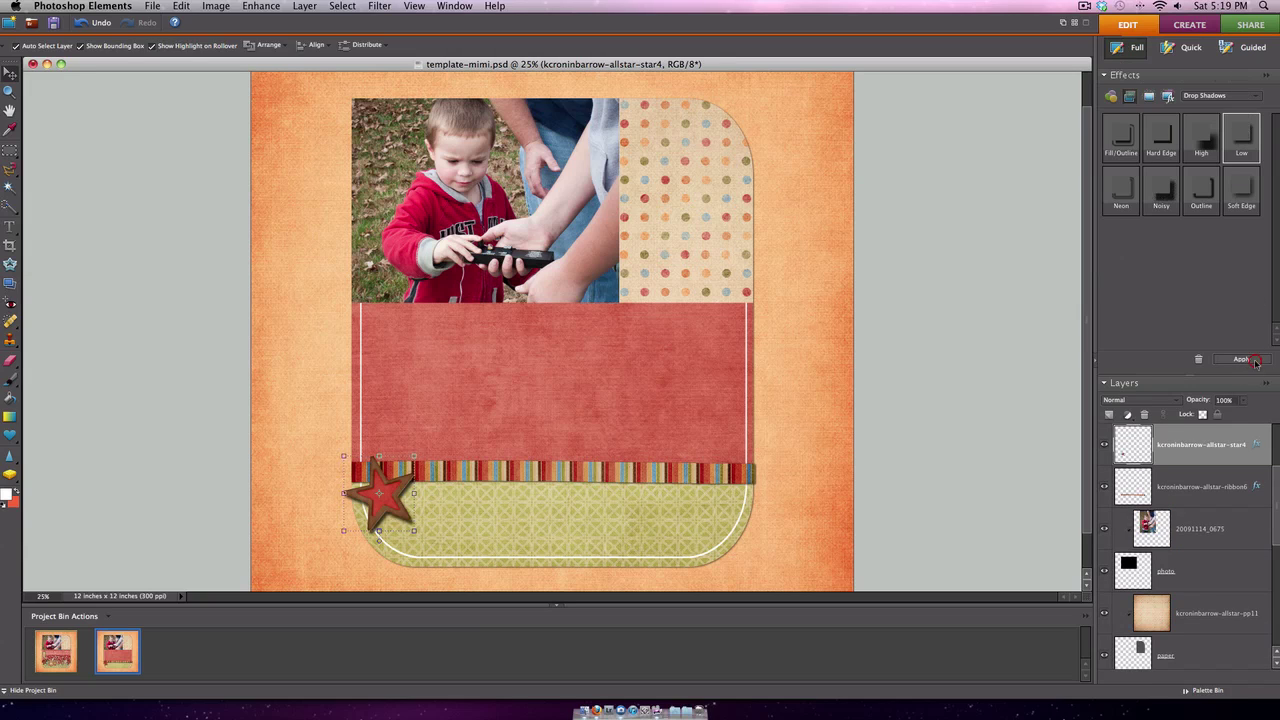
{"action": "left_click", "coordinate": [1258, 445]}
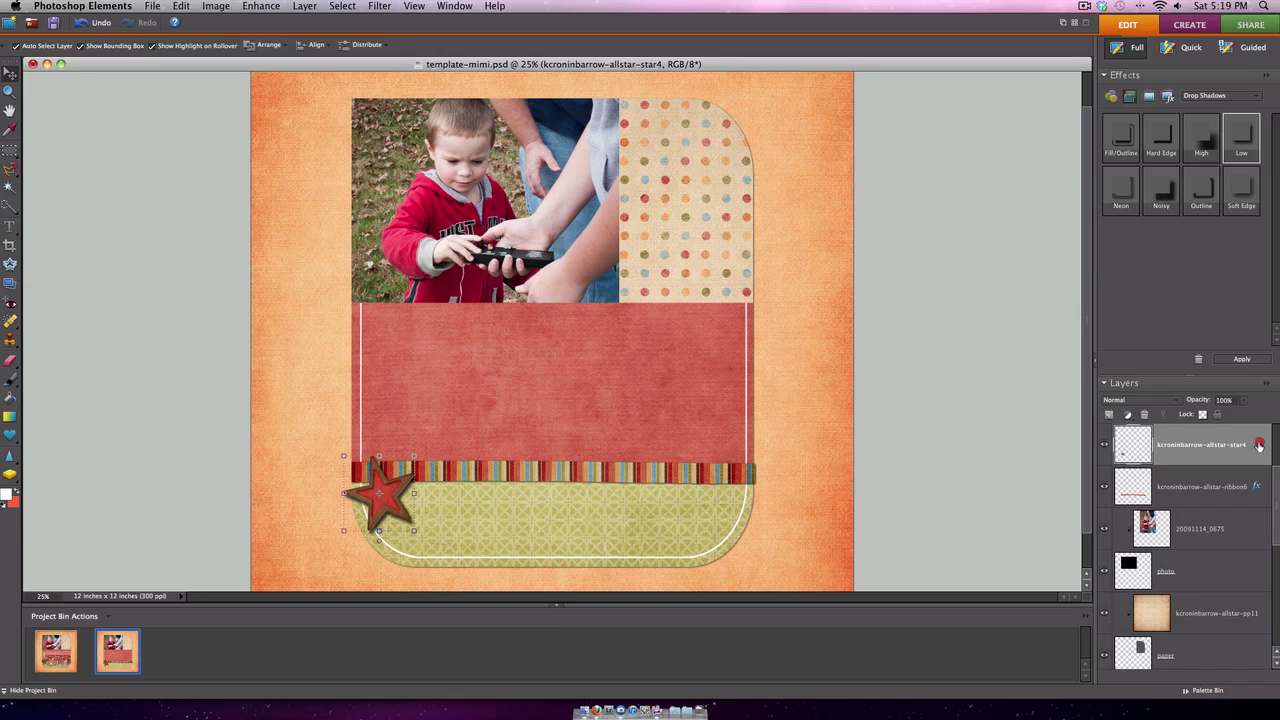
{"action": "left_click", "coordinate": [955, 336]}
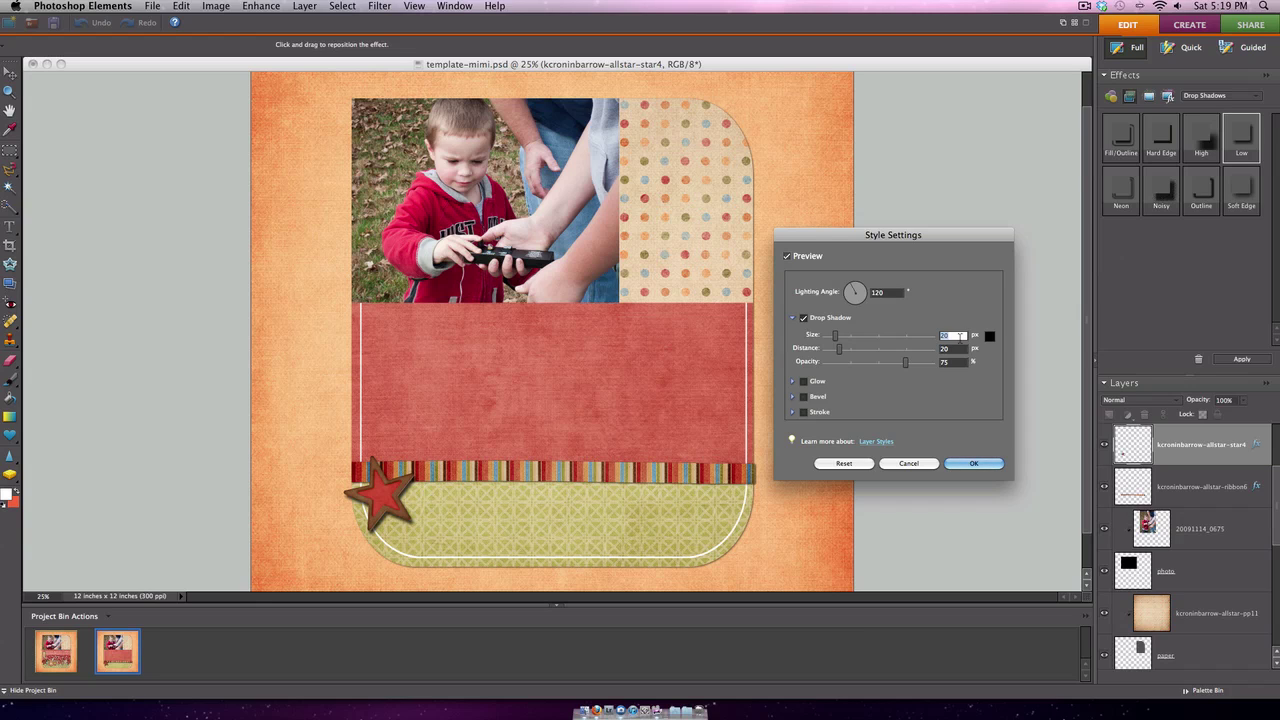
{"action": "type", "text": "14"}
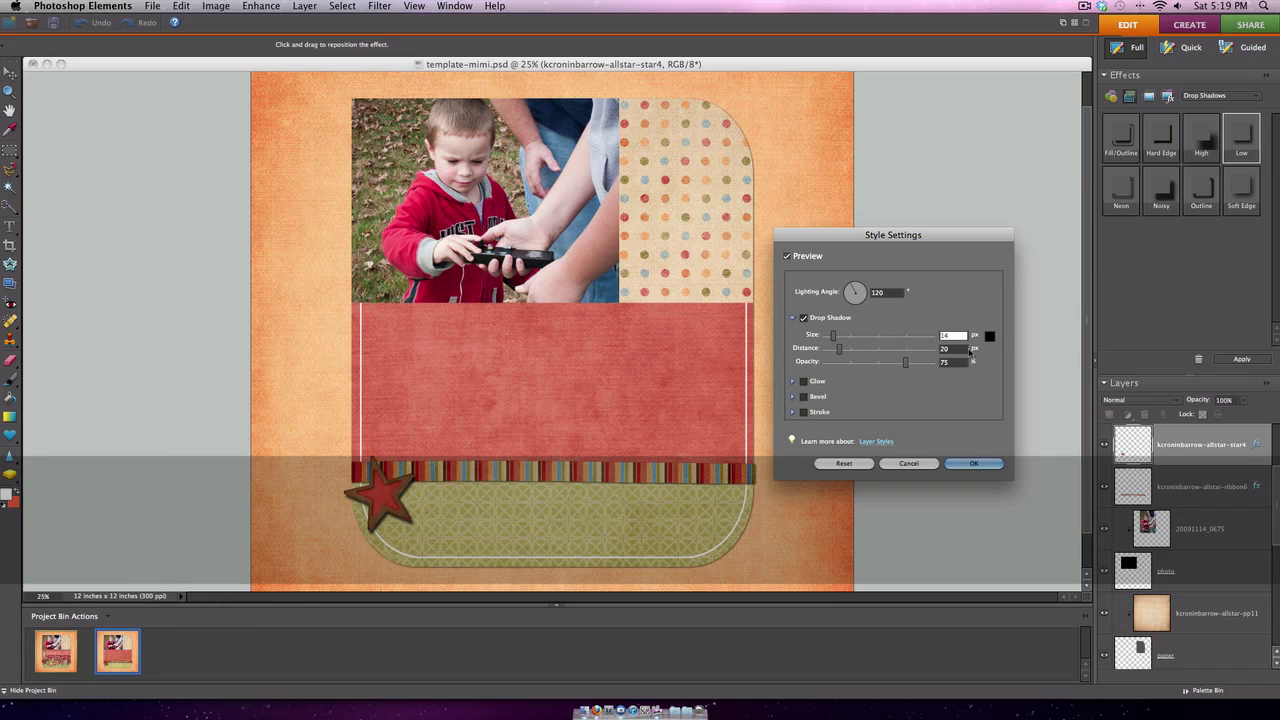
{"action": "left_click", "coordinate": [957, 348]}
{"action": "type", "text": "12"}
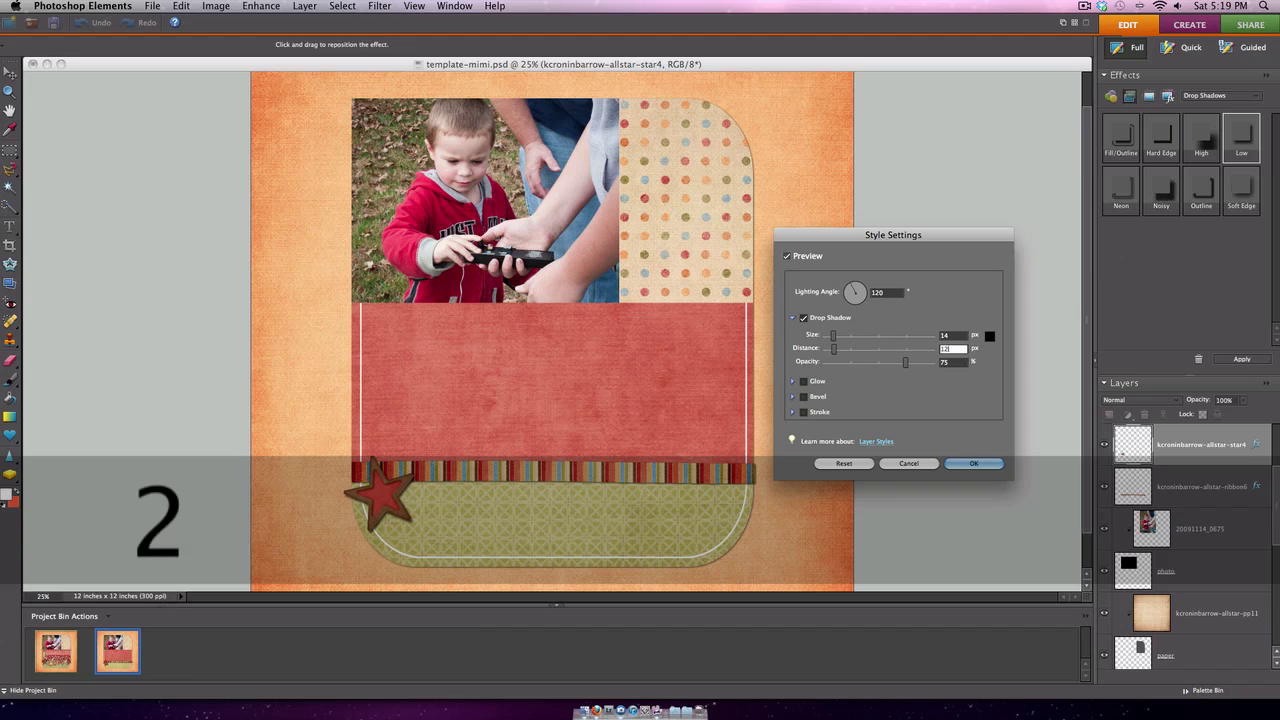
{"action": "left_click", "coordinate": [959, 385]}
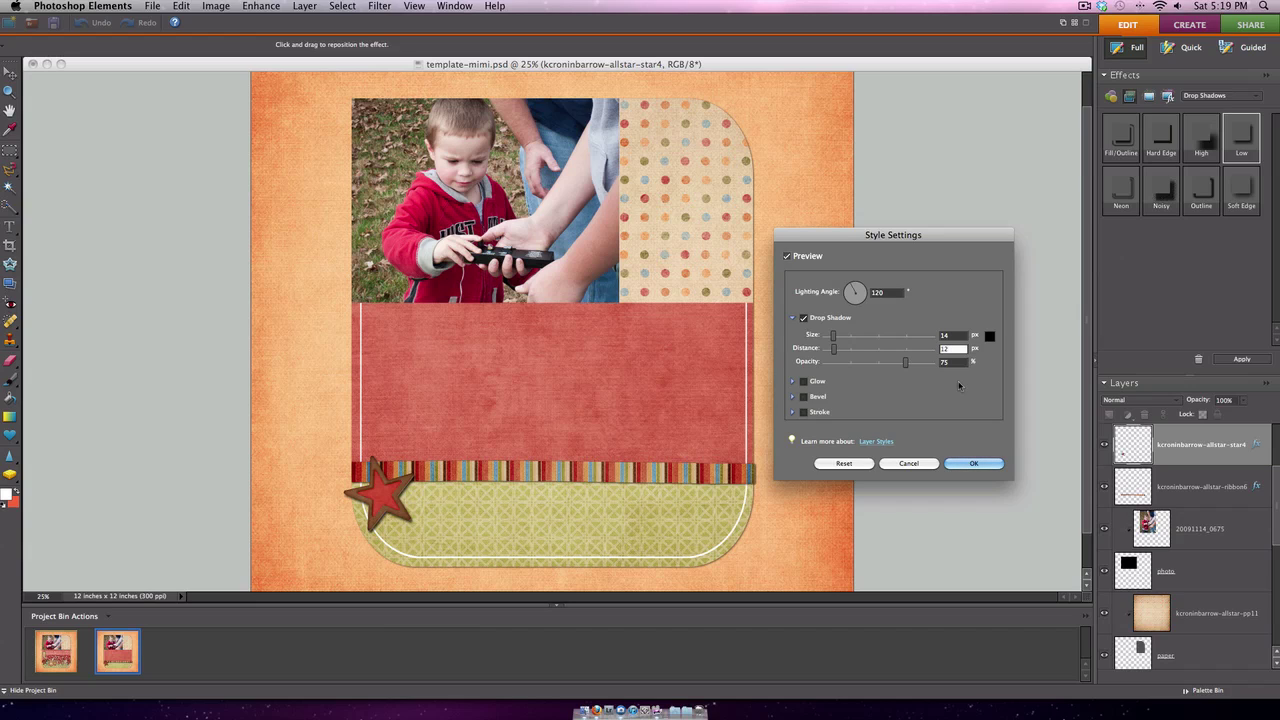
{"action": "left_click", "coordinate": [967, 462]}
{"action": "left_click", "coordinate": [541, 501]}
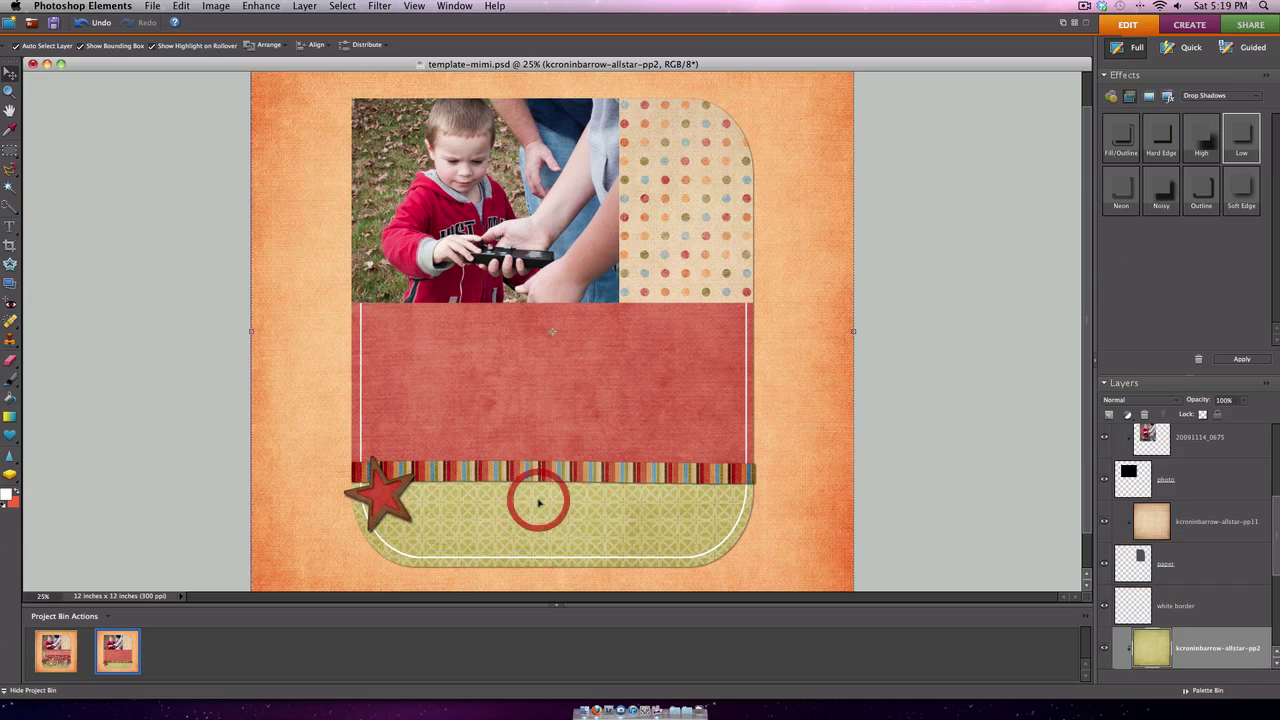